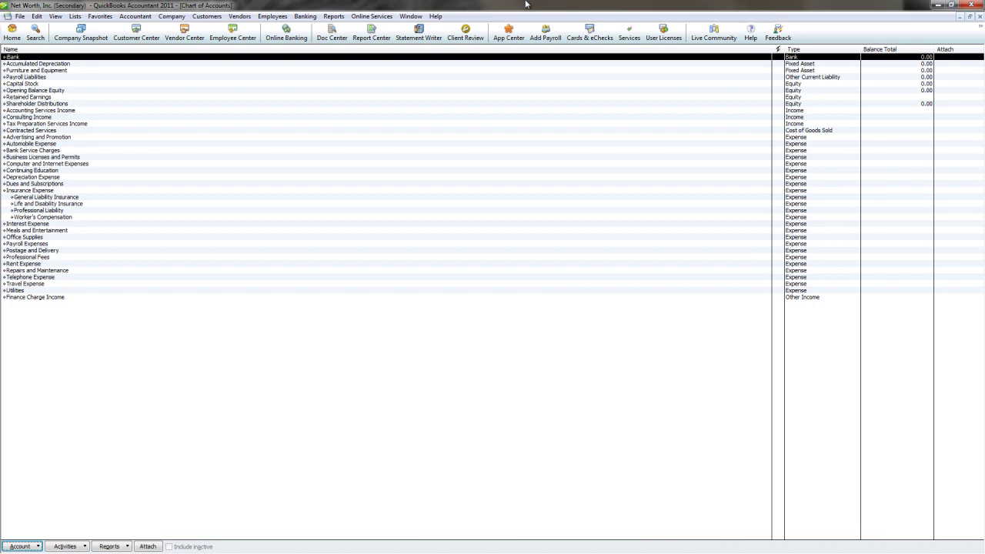
Restore the Chart of Accounts to a smaller, taller, wider window in the upper left.
click(970, 16)
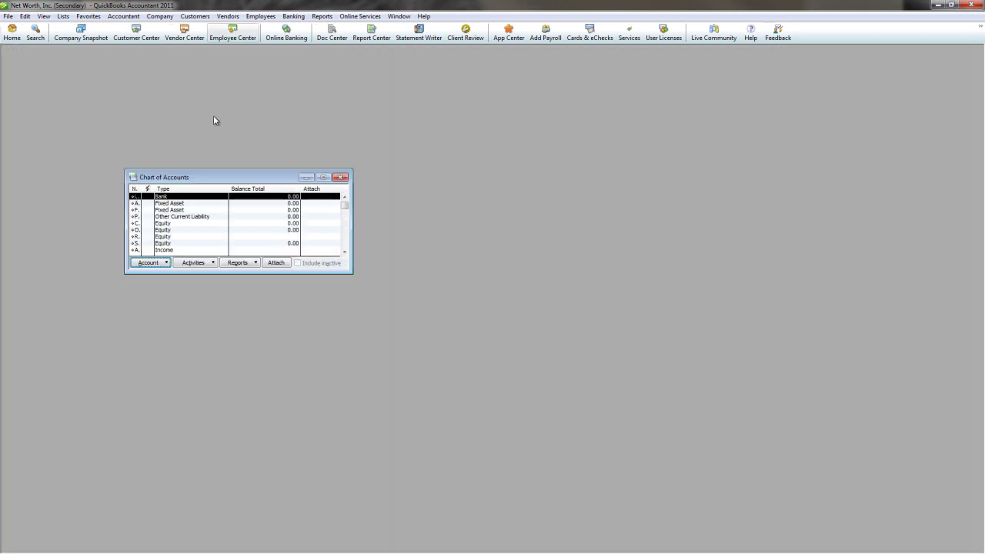
drag(223, 170, 251, 61)
drag(123, 134, 18, 135)
drag(149, 72, 141, 66)
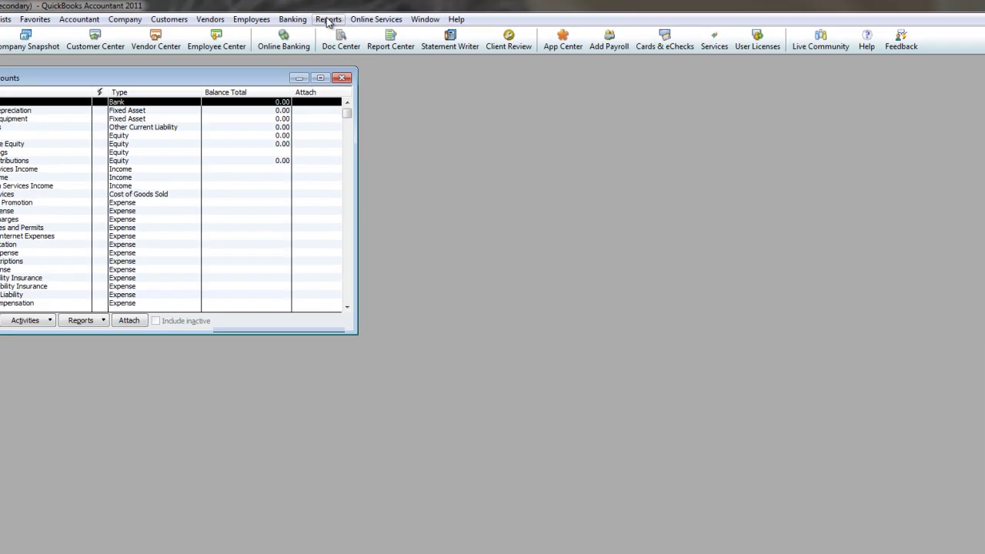
Open the Balance Sheet Standard report on the right with Dates set to All.
click(322, 16)
mouse_move(355, 90)
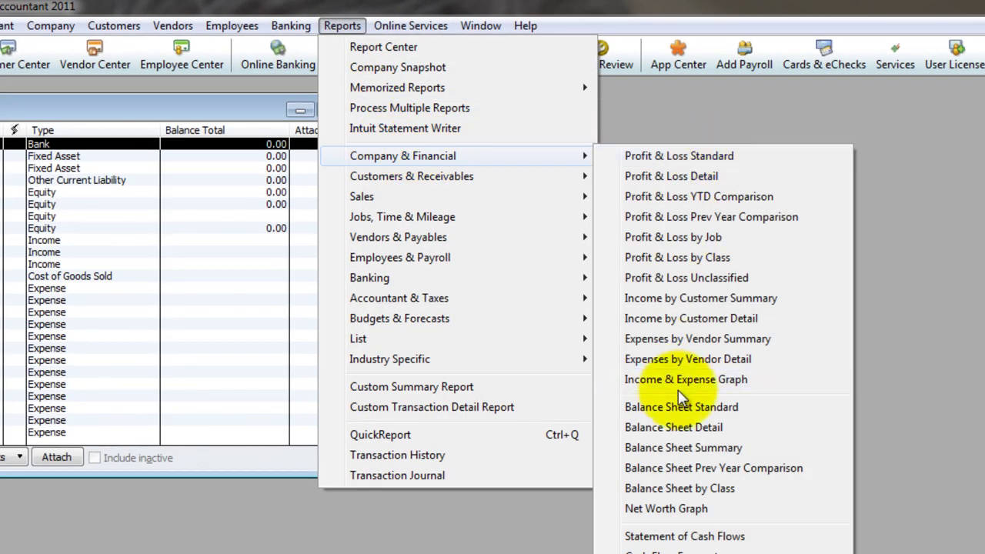
click(682, 406)
drag(196, 99, 969, 135)
click(697, 174)
text(a)
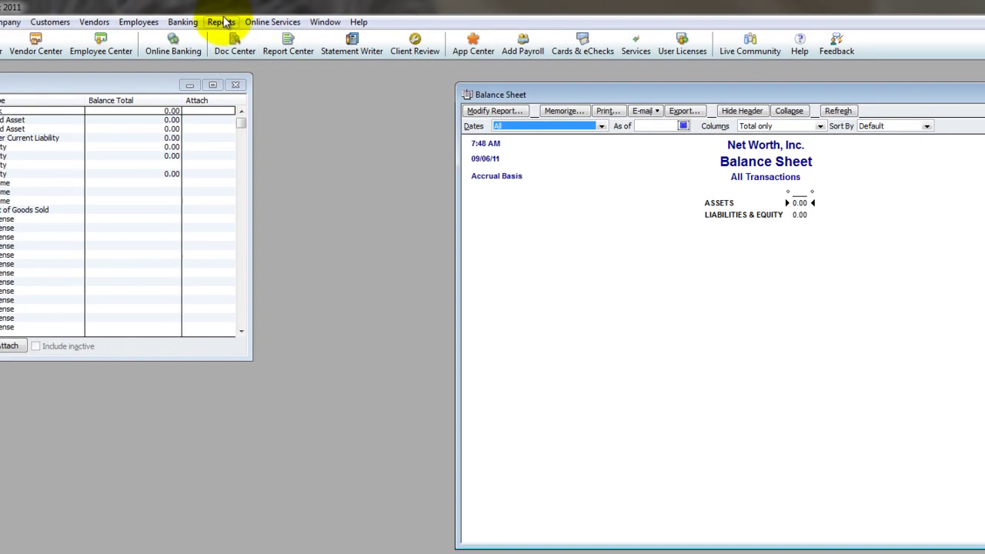
Open the Profit & Loss Standard report on the left and arrange it beside the Balance Sheet.
click(221, 22)
mouse_move(391, 121)
click(443, 123)
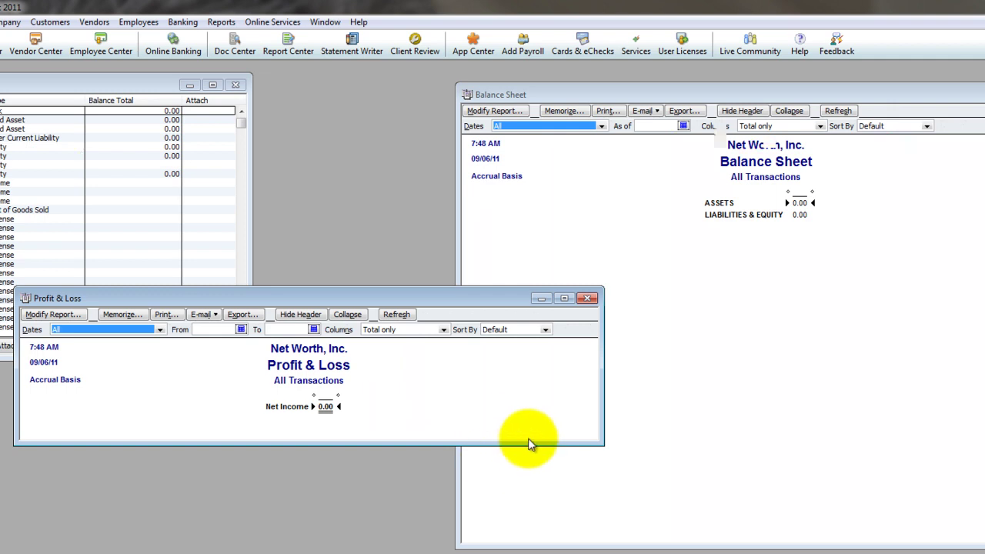
drag(605, 446, 429, 553)
drag(132, 299, 0, 304)
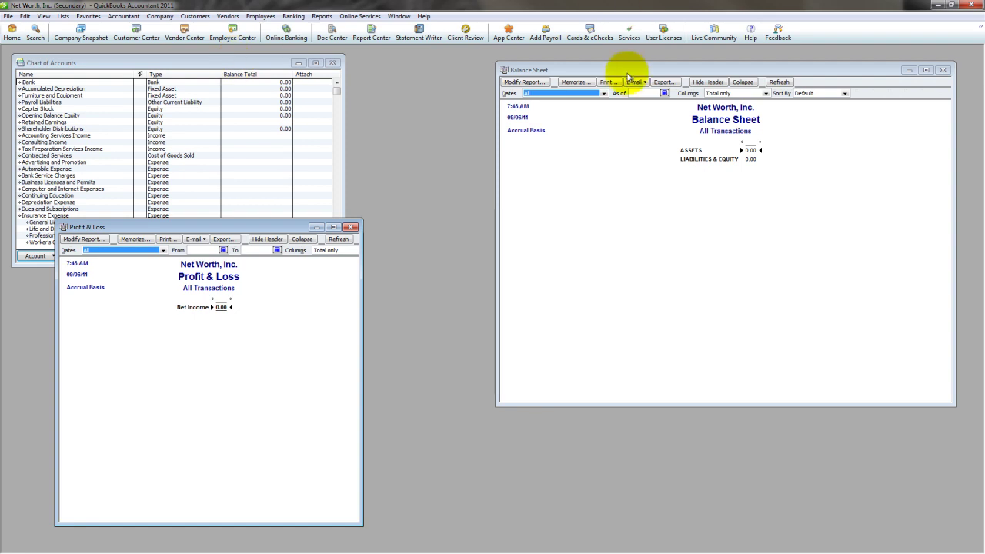
mouse_move(630, 74)
mouse_down()
mouse_move(583, 77)
mouse_move(621, 70)
mouse_up()
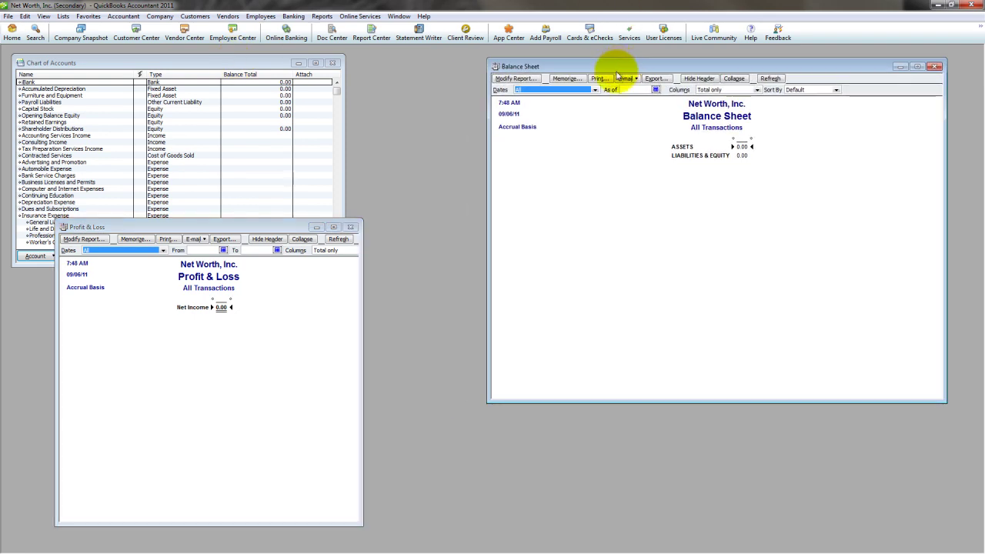
drag(618, 68, 617, 69)
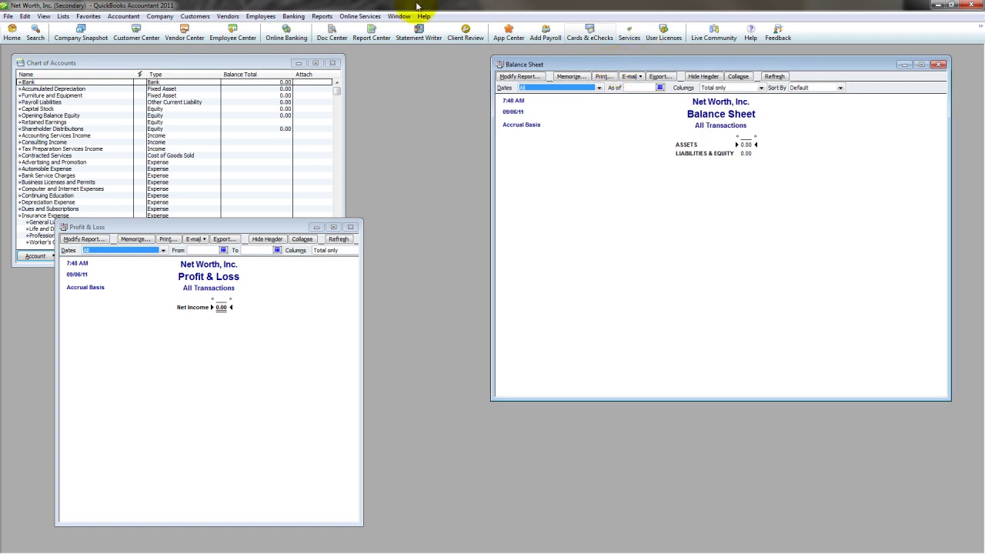
Enter a new 1,000.00 deposit into iBank from Opening Balance Equity.
click(294, 17)
click(303, 78)
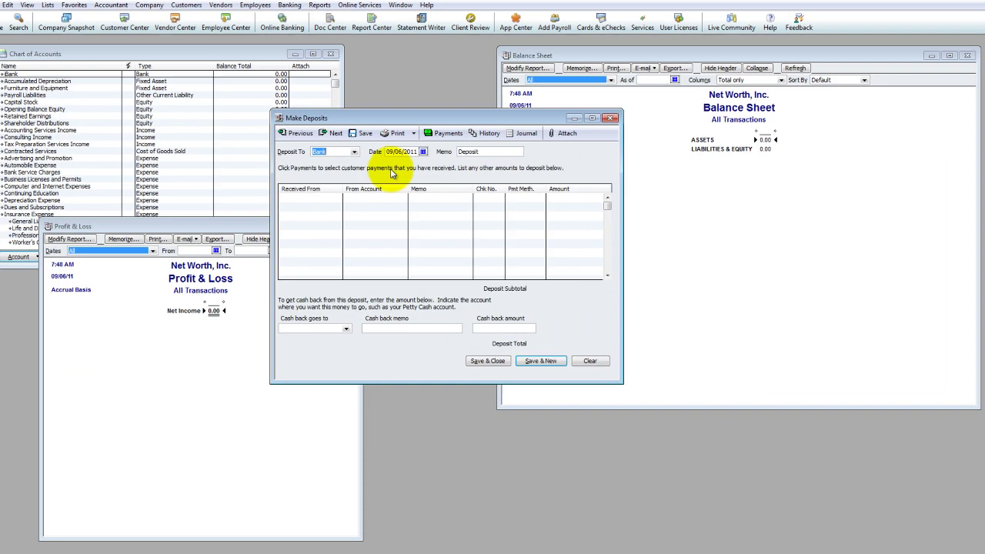
click(398, 199)
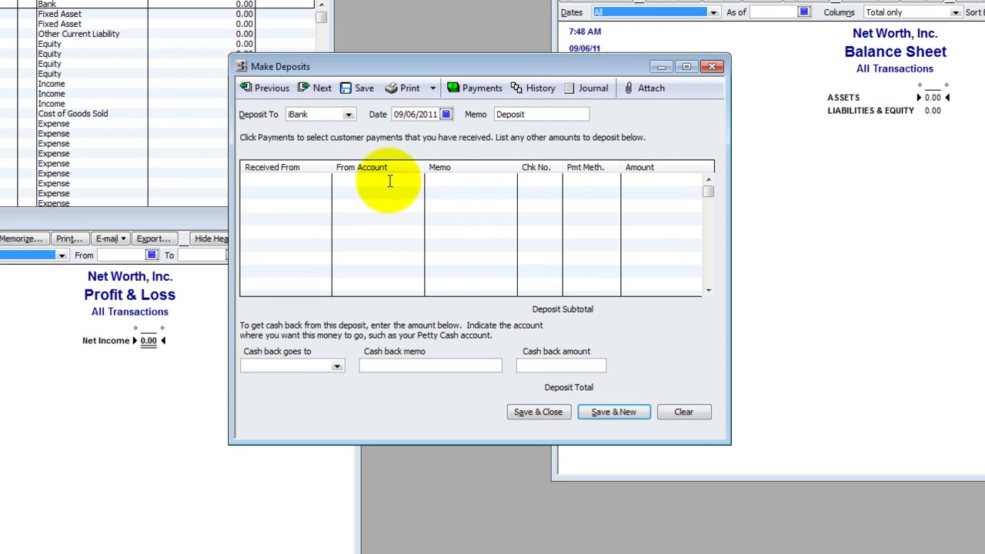
text(op)
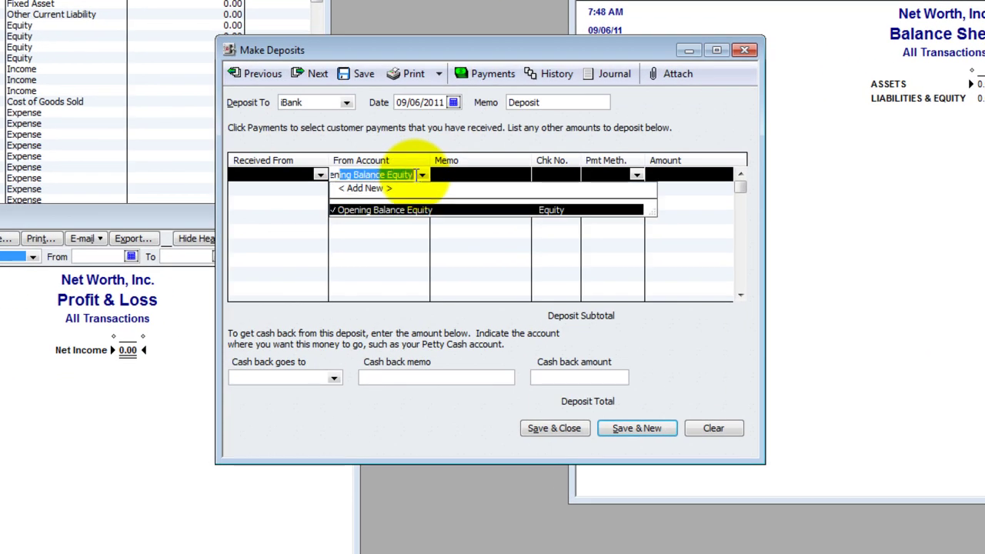
key(Tab)
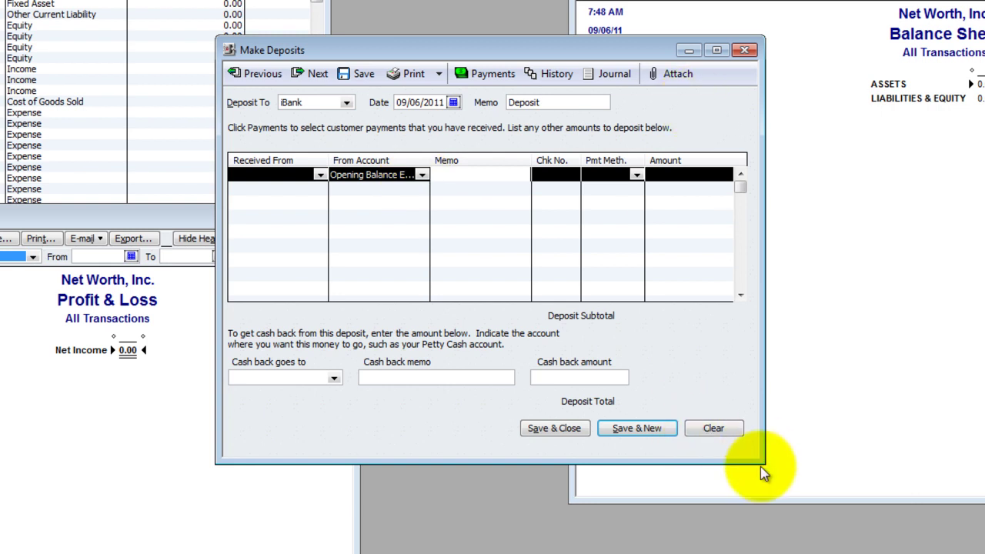
drag(761, 465, 983, 552)
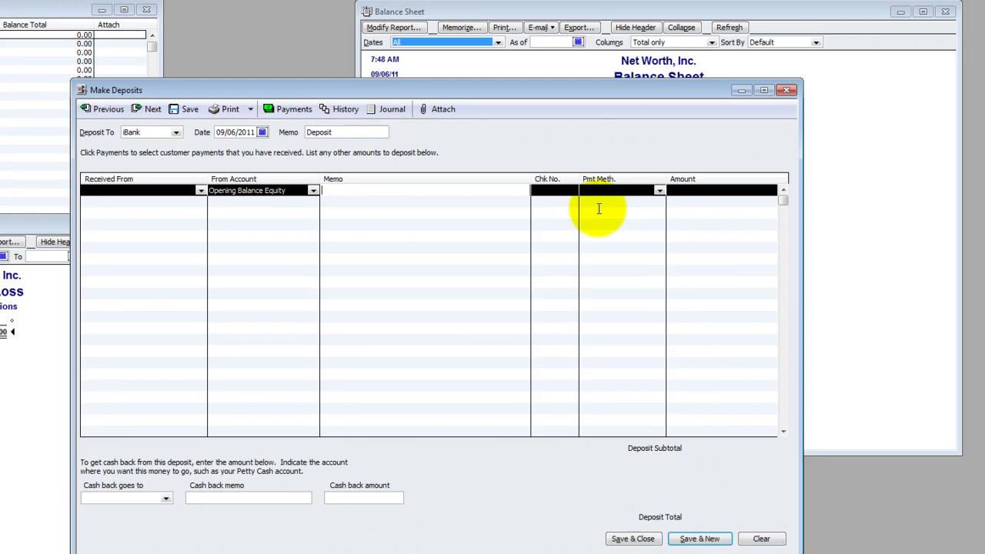
click(897, 180)
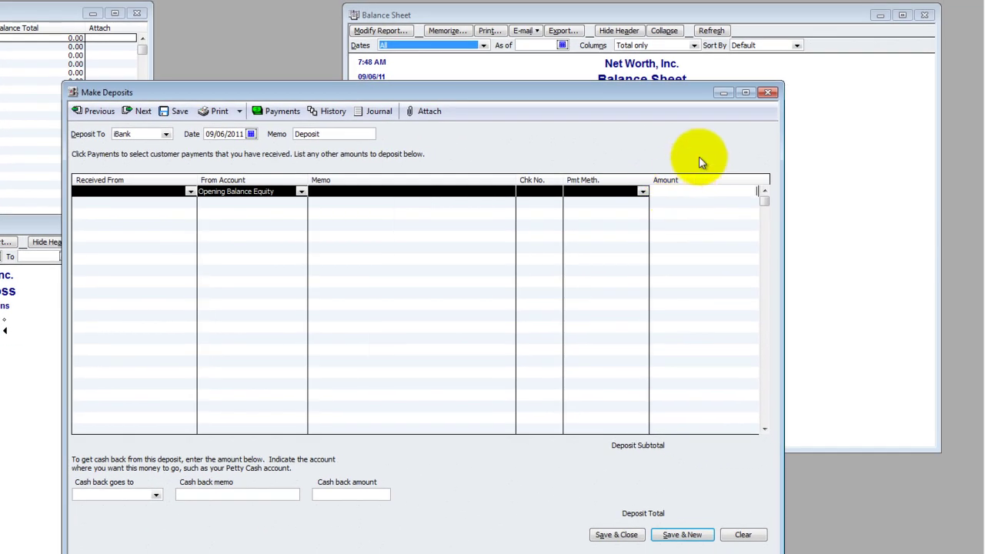
text(1000)
key(Tab)
Compare the deposit against the Balance Sheet, then save and close the deposit.
key(shift+Tab)
key(shift+Tab)
key(shift+Tab)
key(shift+Tab)
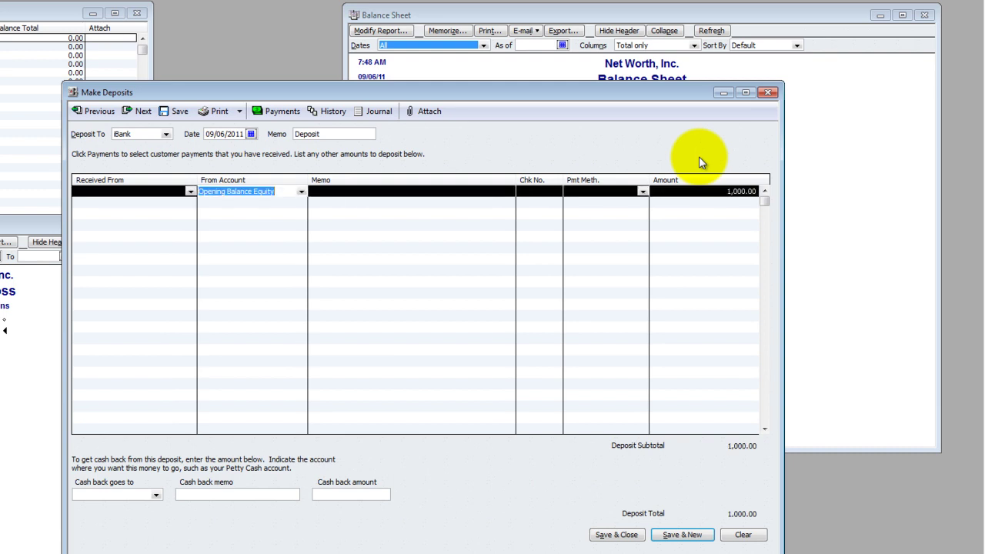
drag(256, 93, 19, 93)
drag(569, 18, 579, 46)
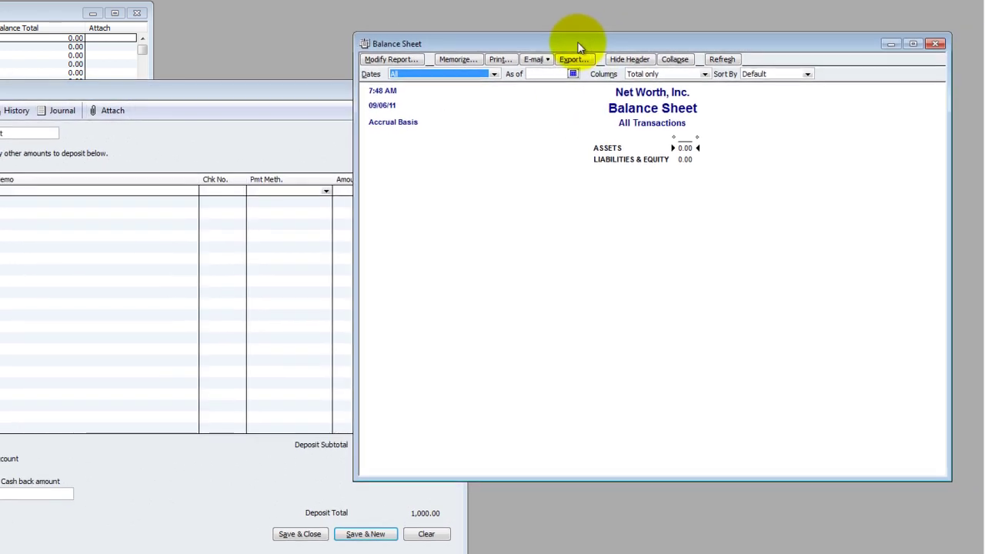
click(86, 91)
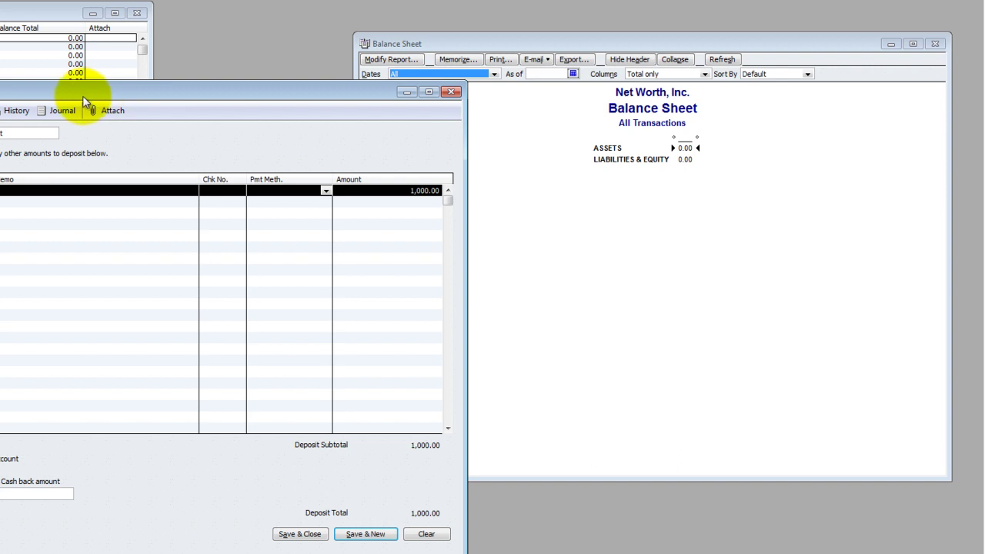
click(289, 534)
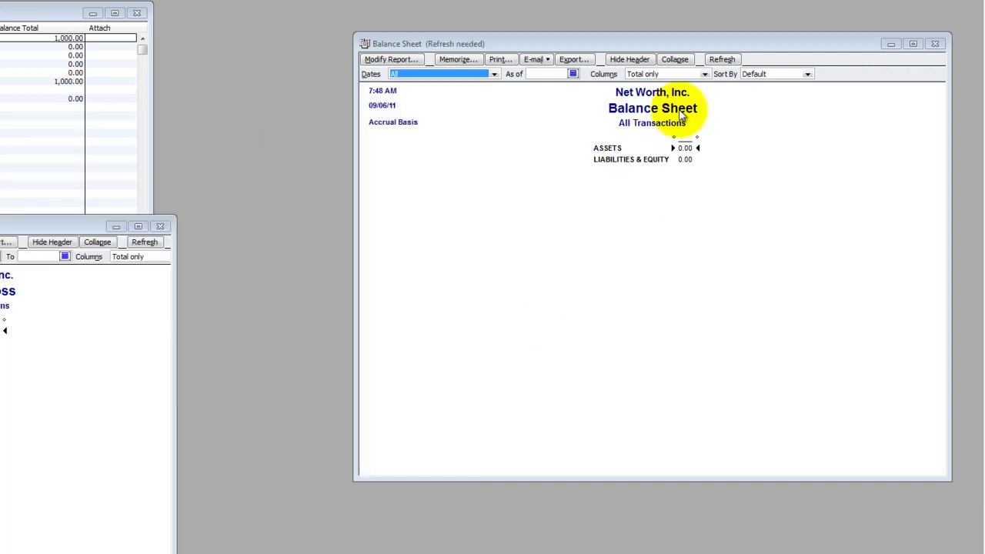
Refresh the Balance Sheet to show the deposit, turning off future refresh prompts.
click(681, 116)
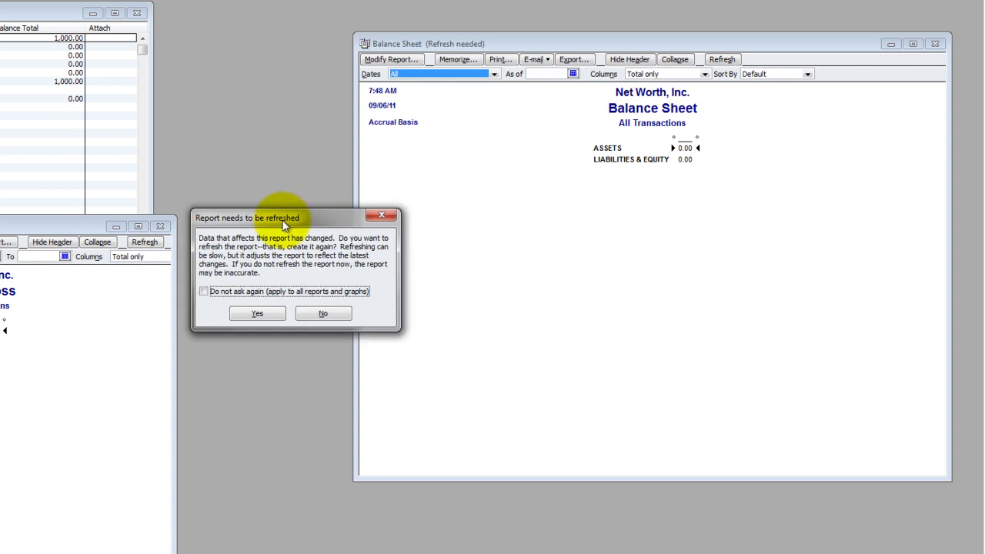
click(209, 291)
click(257, 312)
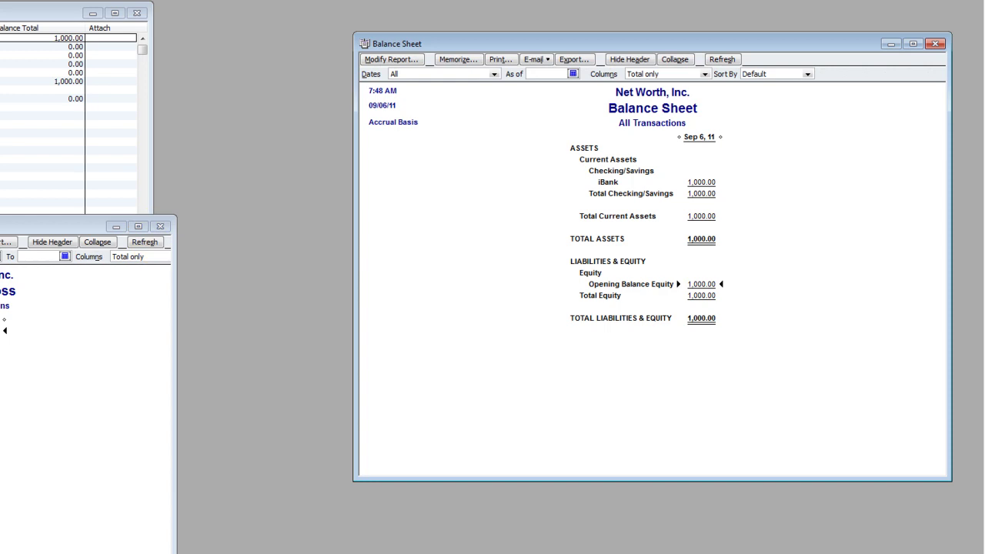
Bring the Profit & Loss report forward, enlarge it and shift it up-left.
click(180, 305)
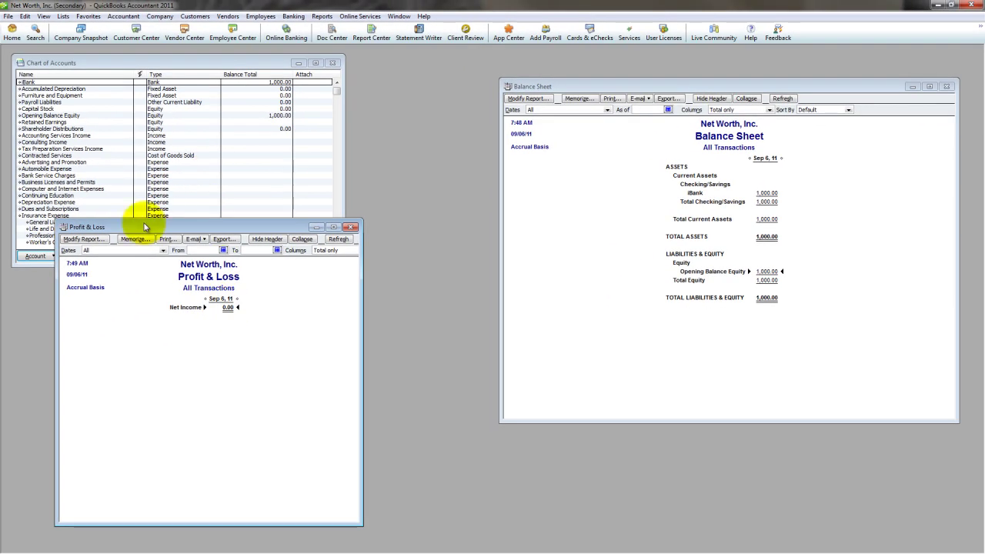
drag(144, 227, 128, 188)
drag(344, 486, 398, 507)
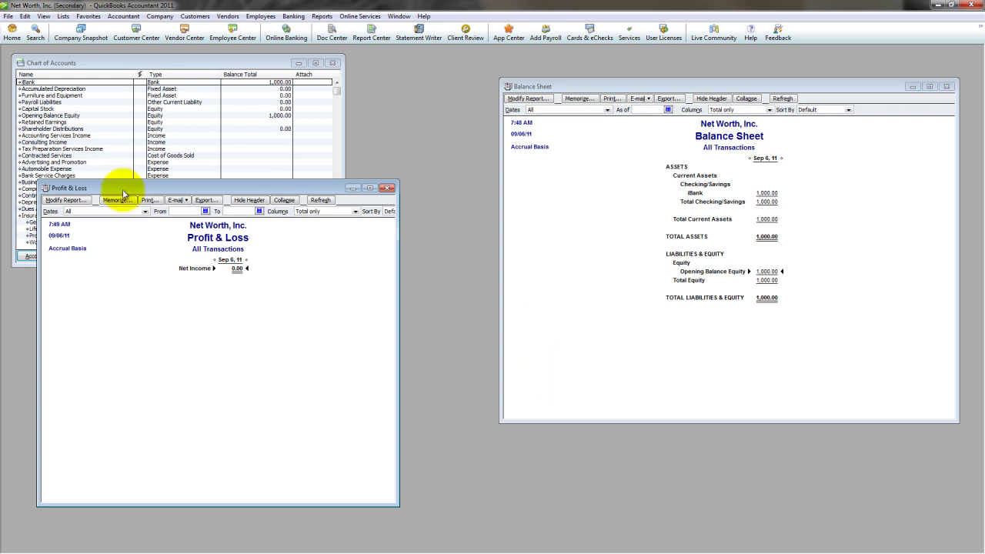
drag(123, 190, 108, 184)
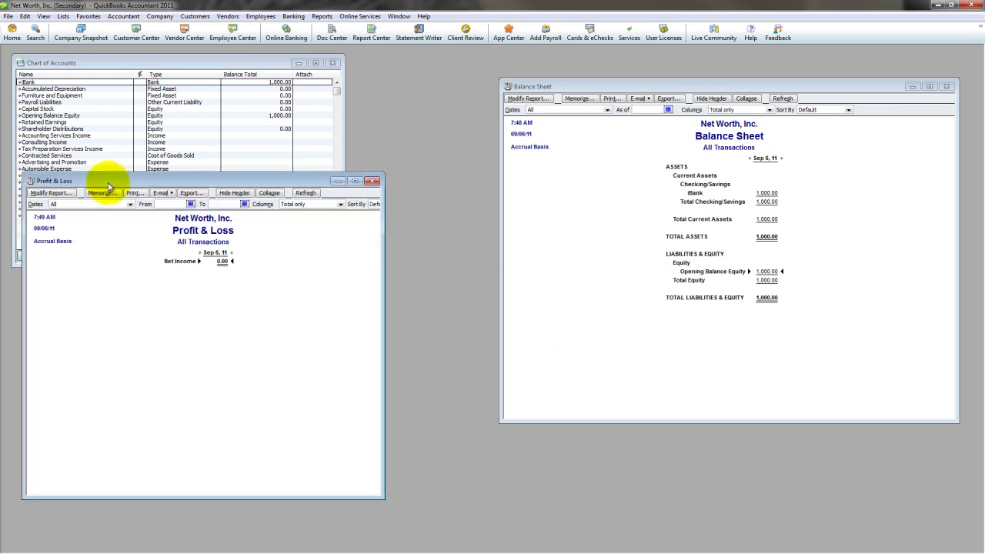
Start a new invoice for customer Always Right, Inc. and enlarge the form.
key(ctrl+i)
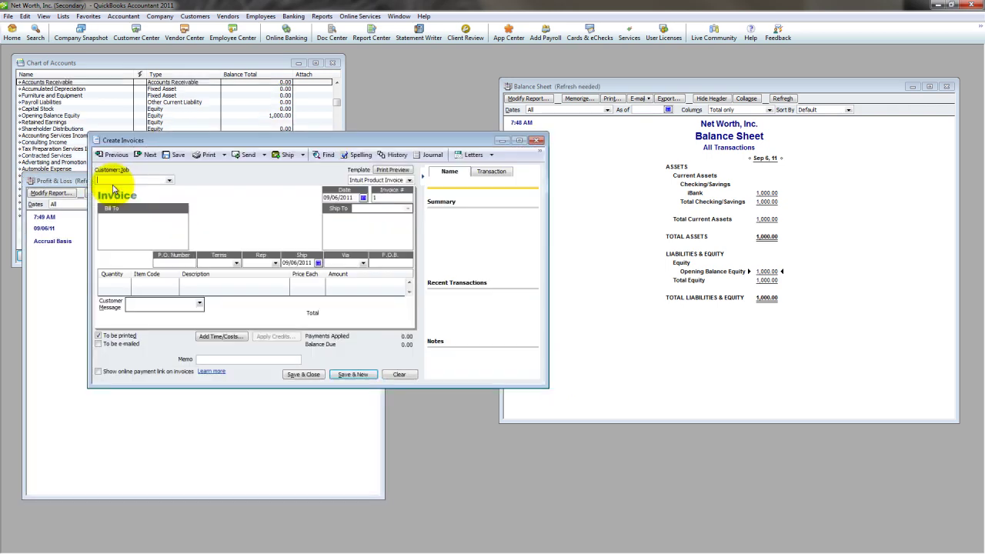
text(Always)
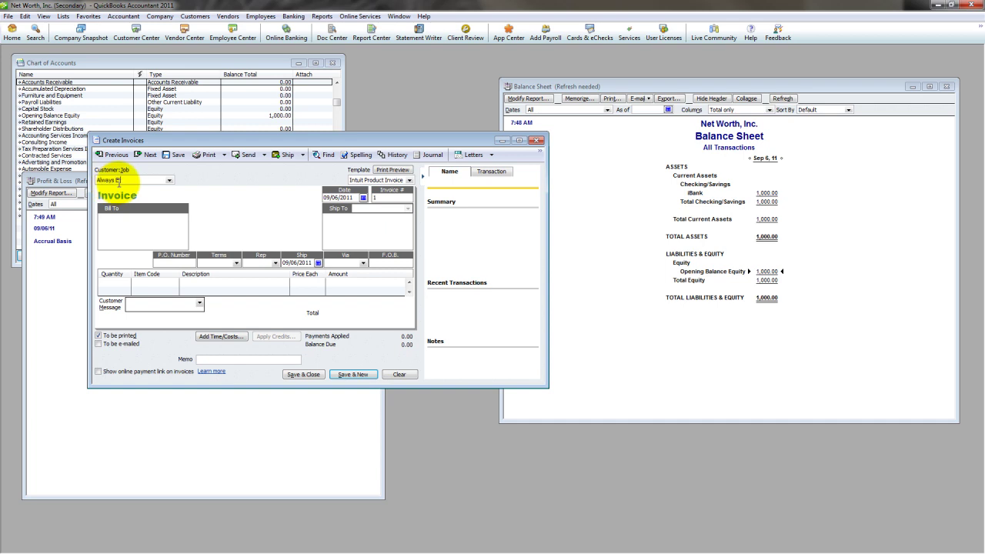
text( Right, Inc.)
key(Tab)
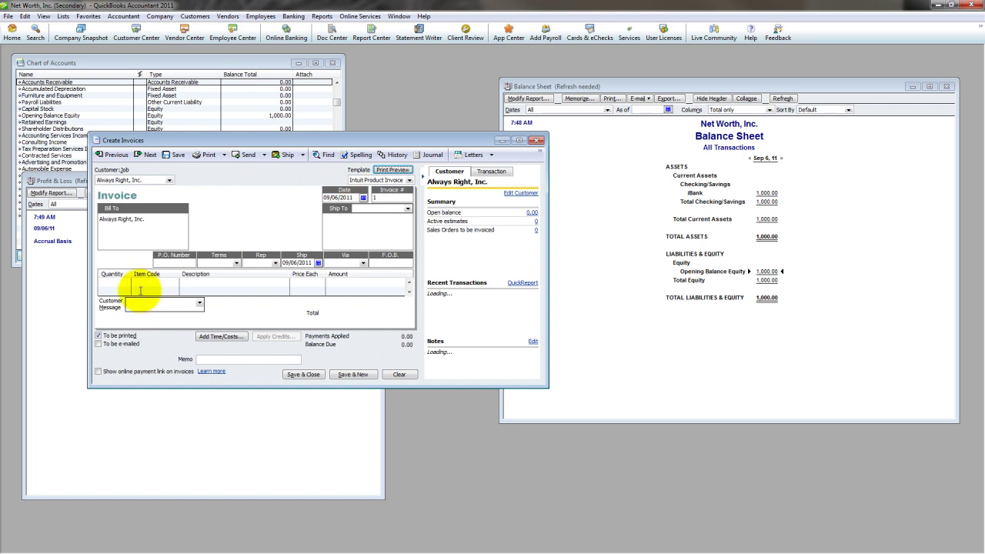
drag(447, 389, 457, 478)
Create a new Service item 'Services' posting to the Accounting Services income account.
click(165, 282)
text(Ser)
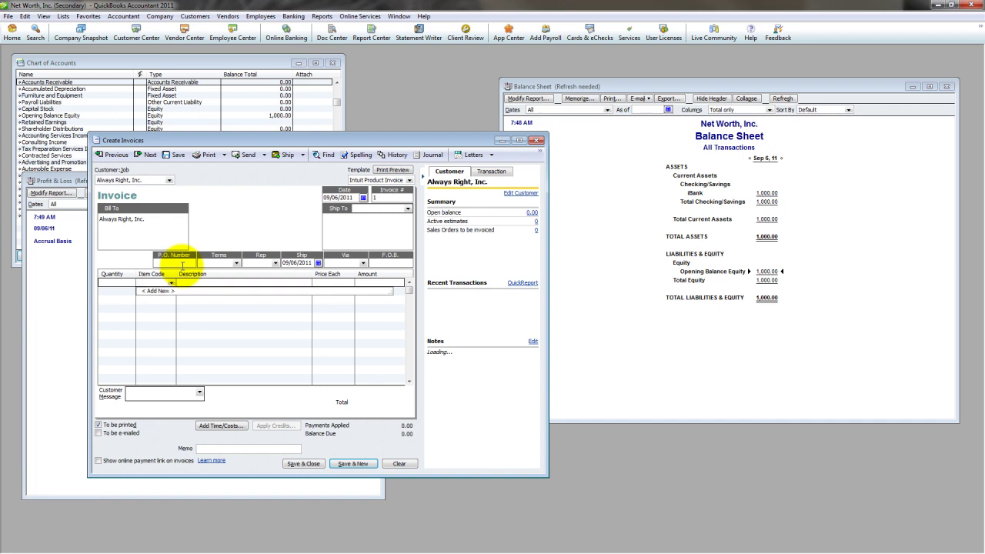
key(Tab)
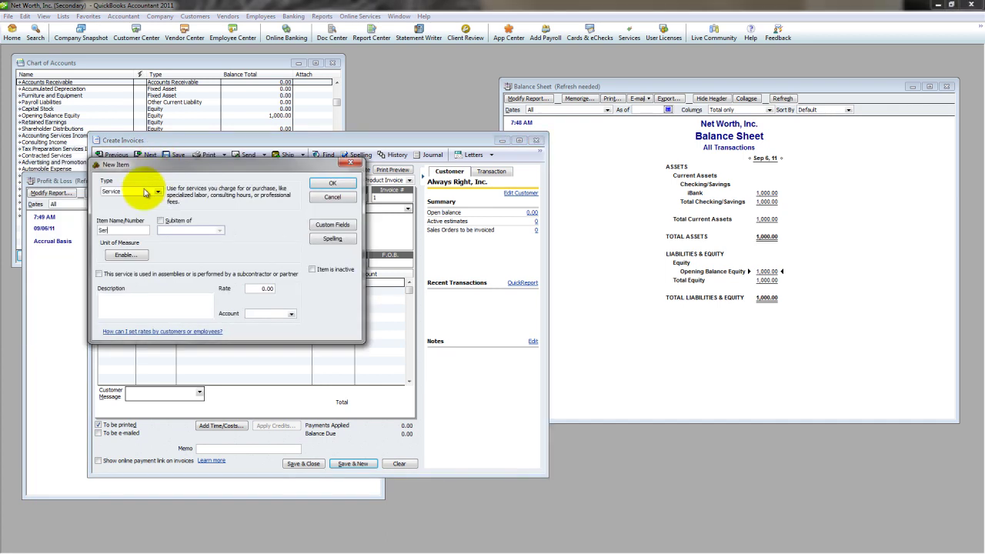
text(vices)
key(Tab)
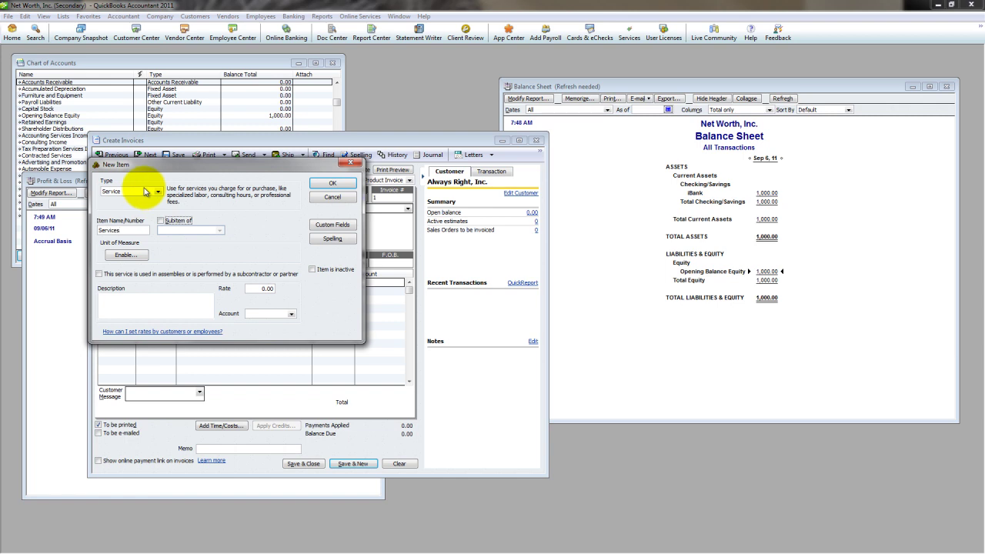
click(292, 315)
click(286, 325)
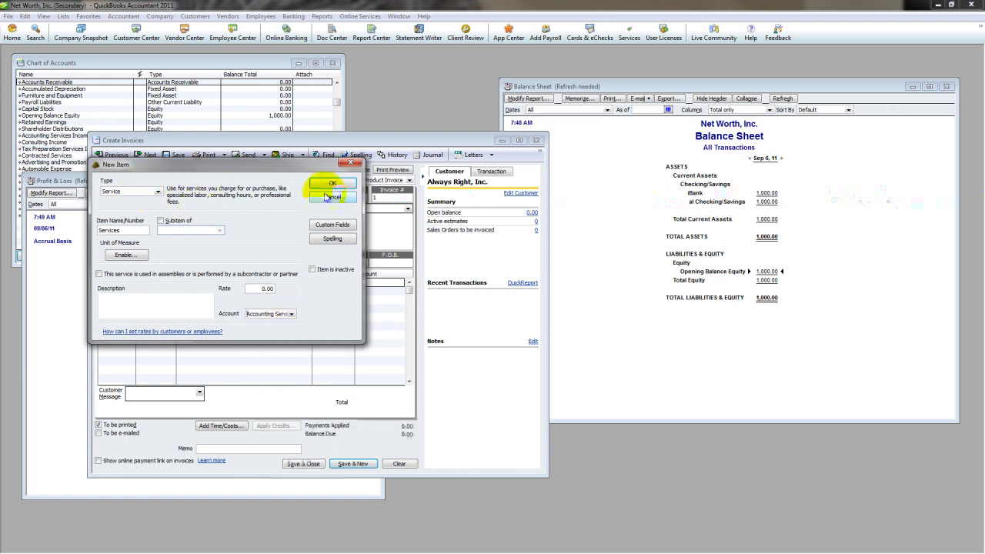
click(331, 185)
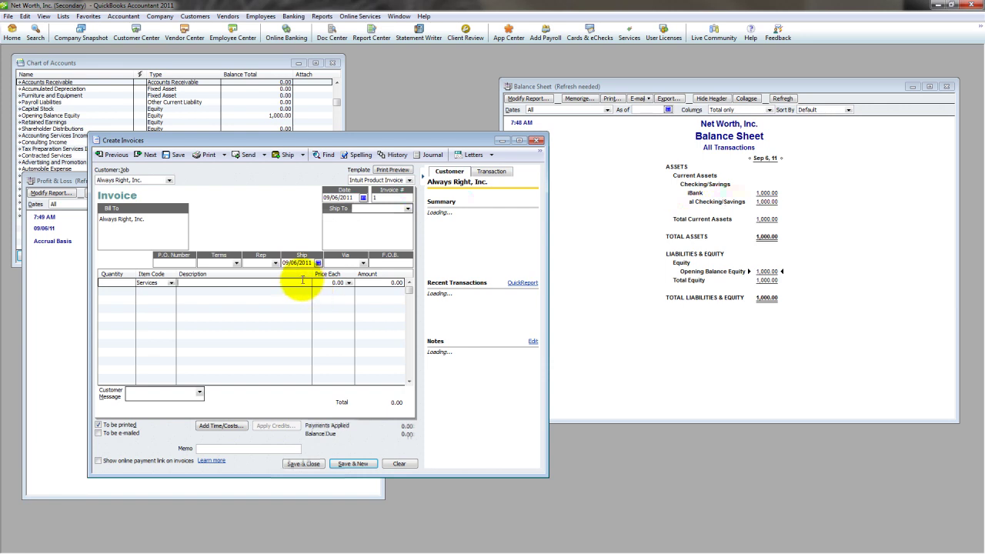
Price the Services line at 2,000.00 and save the invoice.
text(2000)
key(Tab)
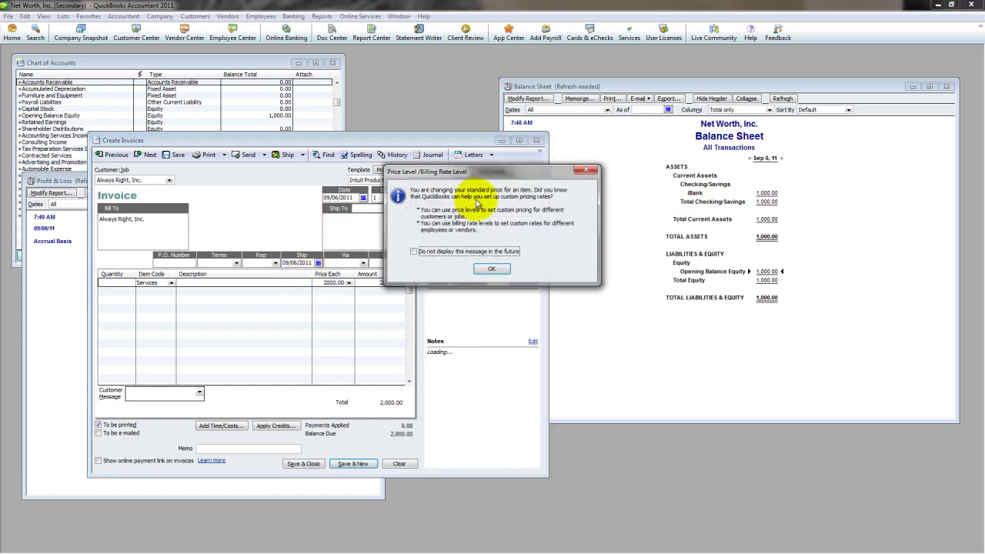
click(490, 271)
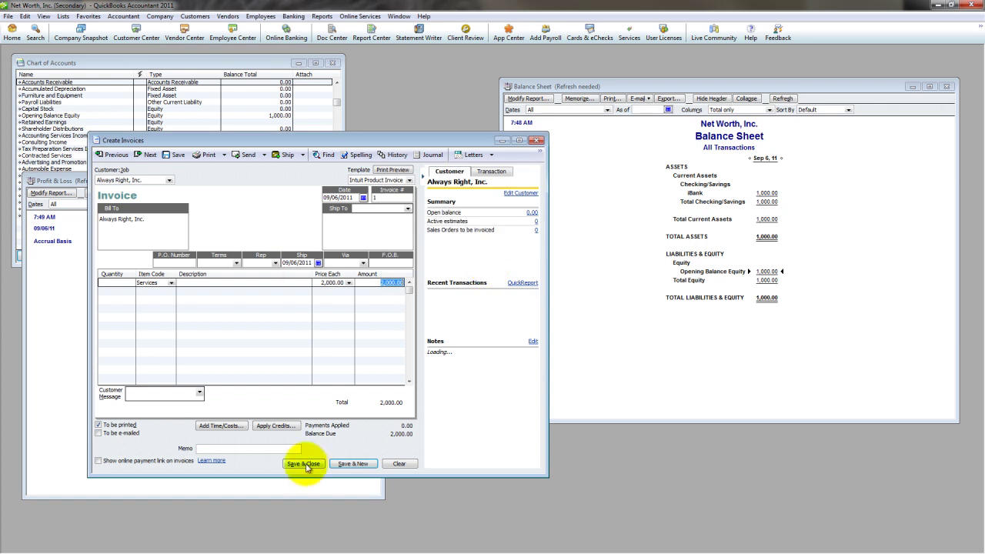
click(302, 464)
Dismiss the save confirmation and web browser pop-up, then rearrange the Profit & Loss and Balance Sheet reports.
click(484, 252)
click(853, 68)
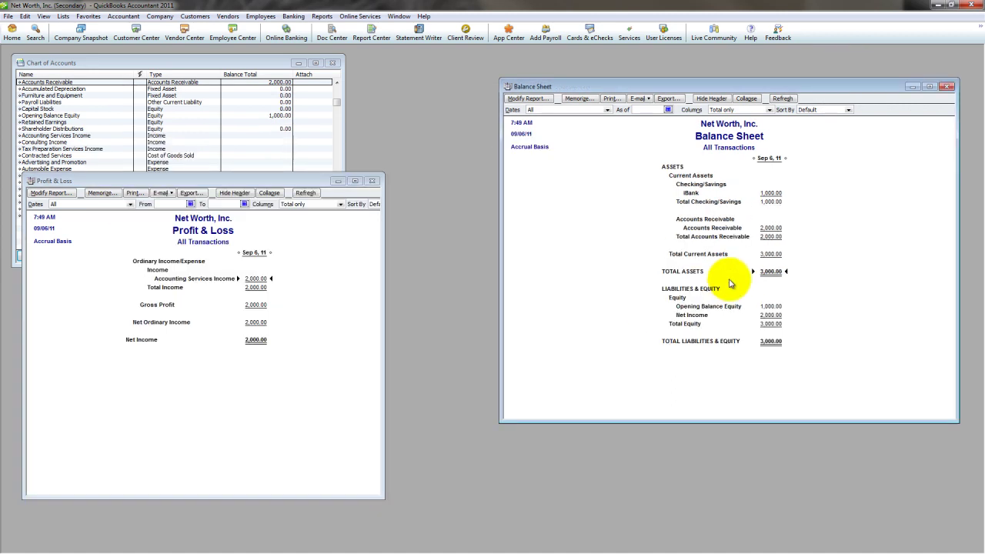
click(255, 282)
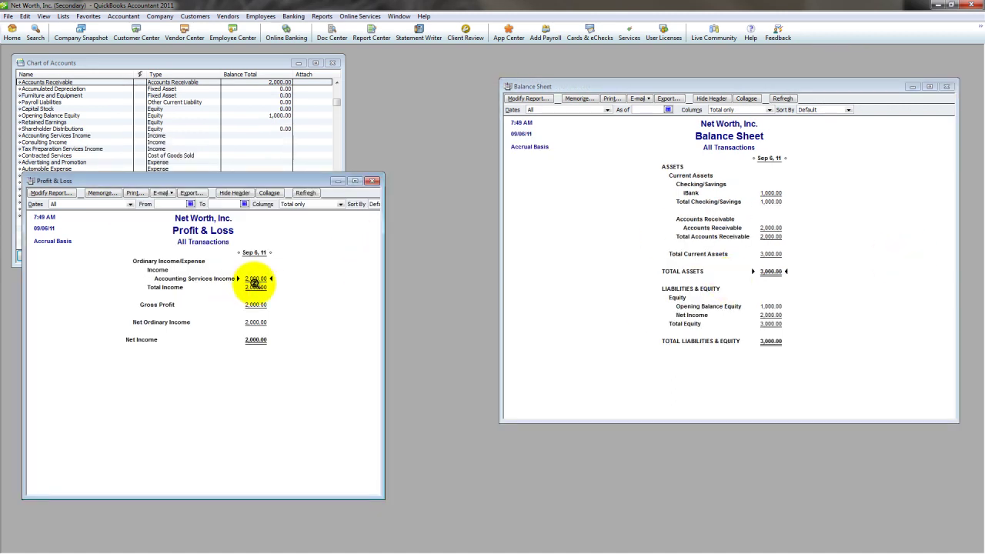
click(770, 318)
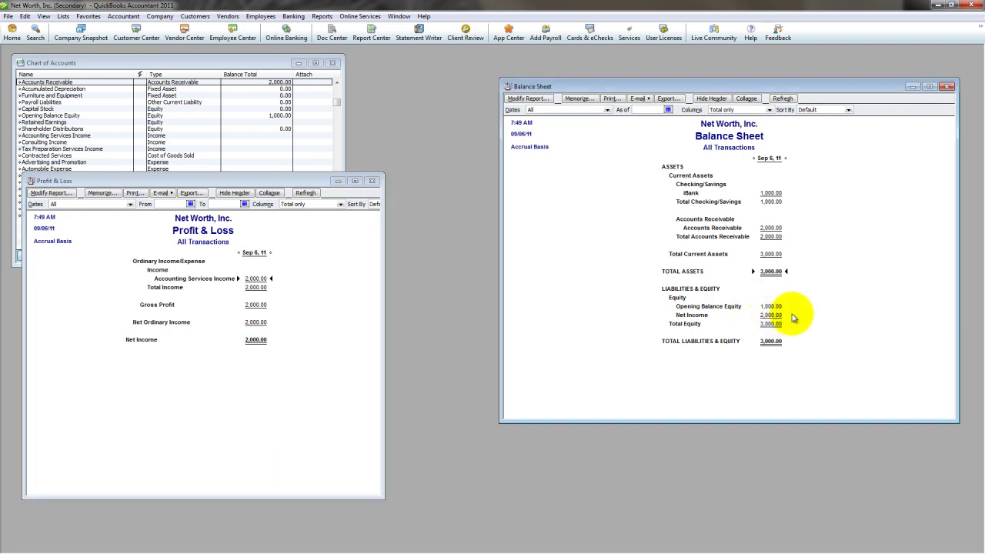
drag(172, 185, 196, 155)
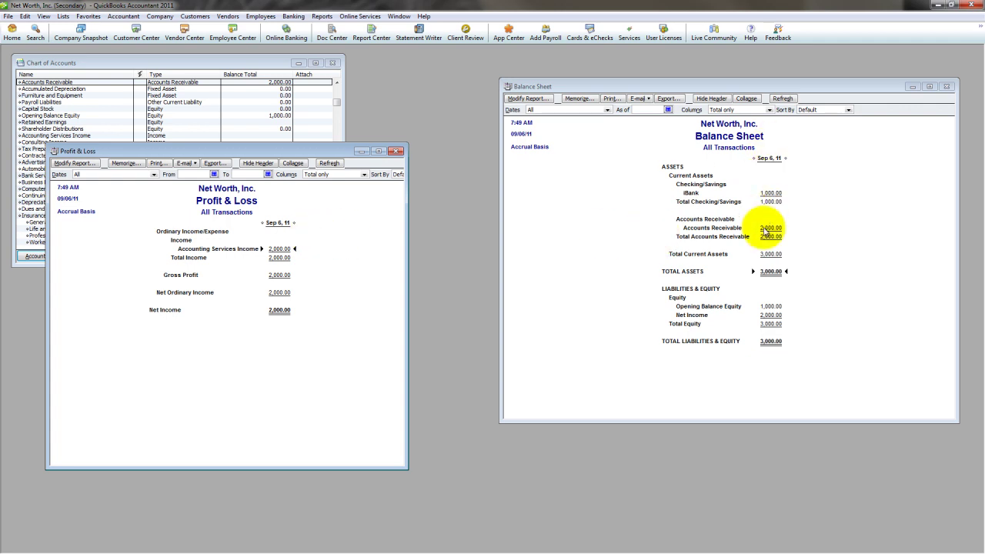
click(767, 227)
drag(705, 85, 671, 73)
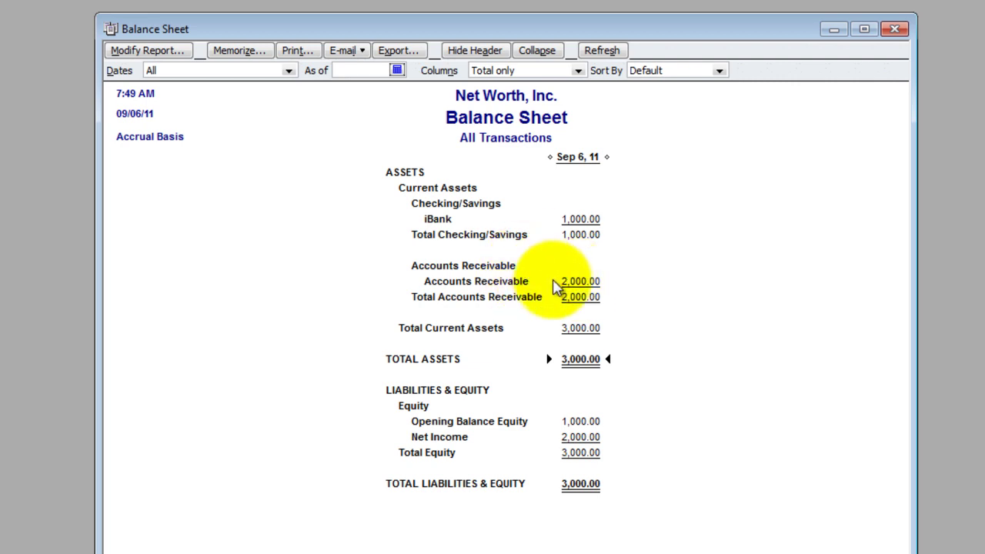
click(574, 286)
click(577, 222)
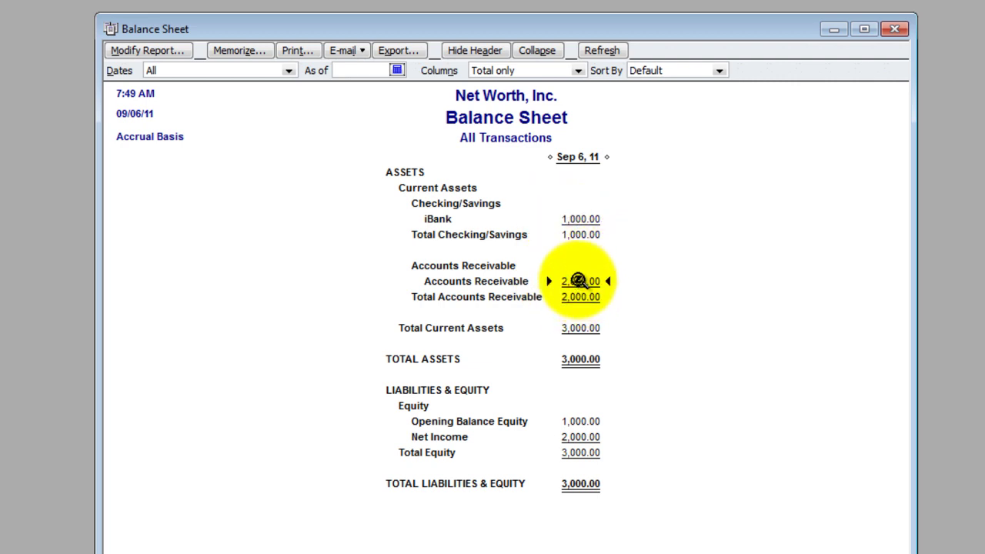
Record Always Right, Inc.'s 2,000.00 check payment for the invoice.
double_click(581, 282)
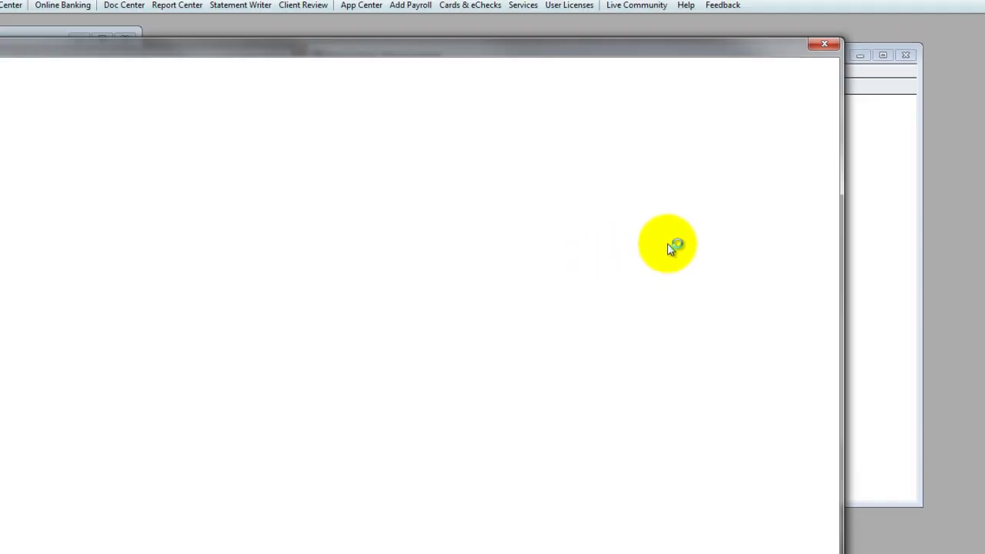
click(786, 14)
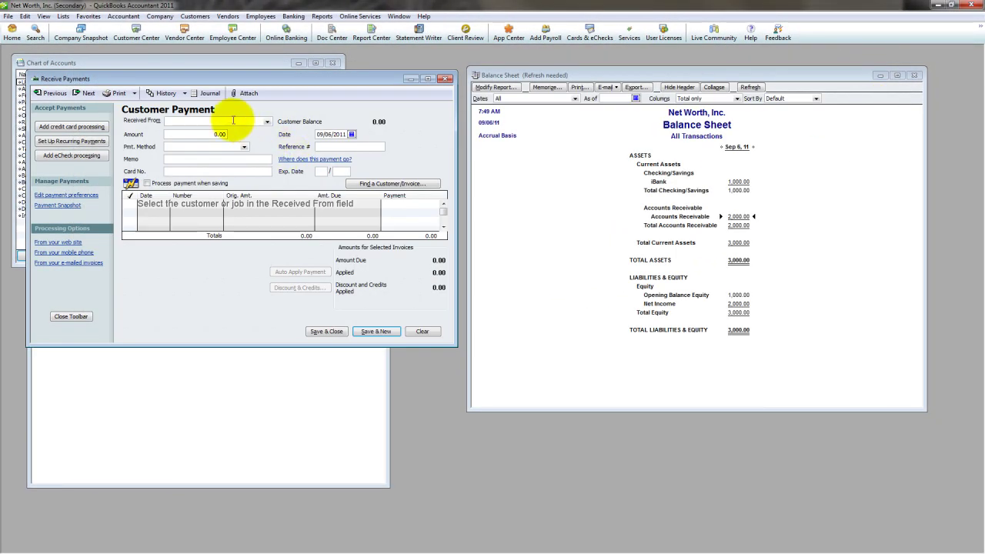
click(241, 122)
text(Always Right, Inc.)
key(Tab)
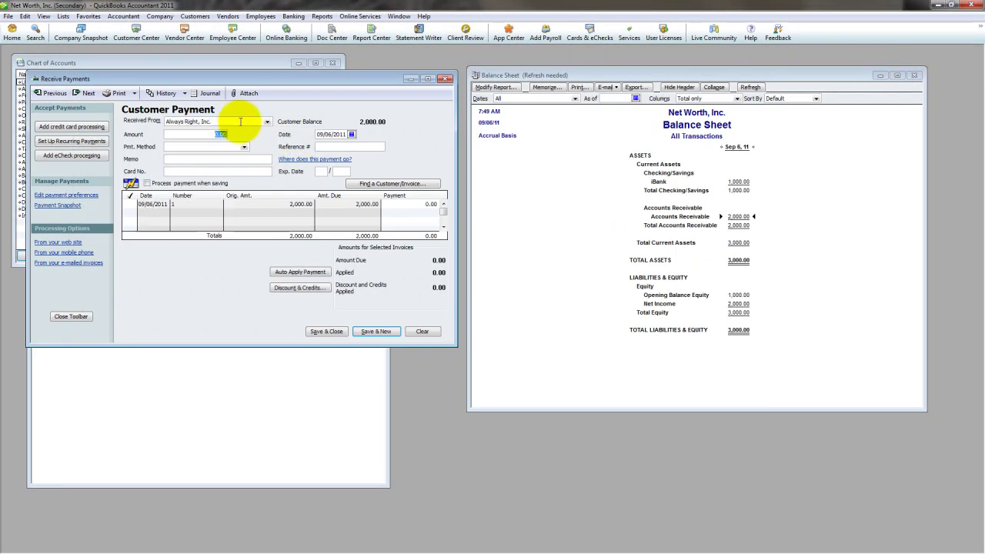
text(2000)
key(Tab)
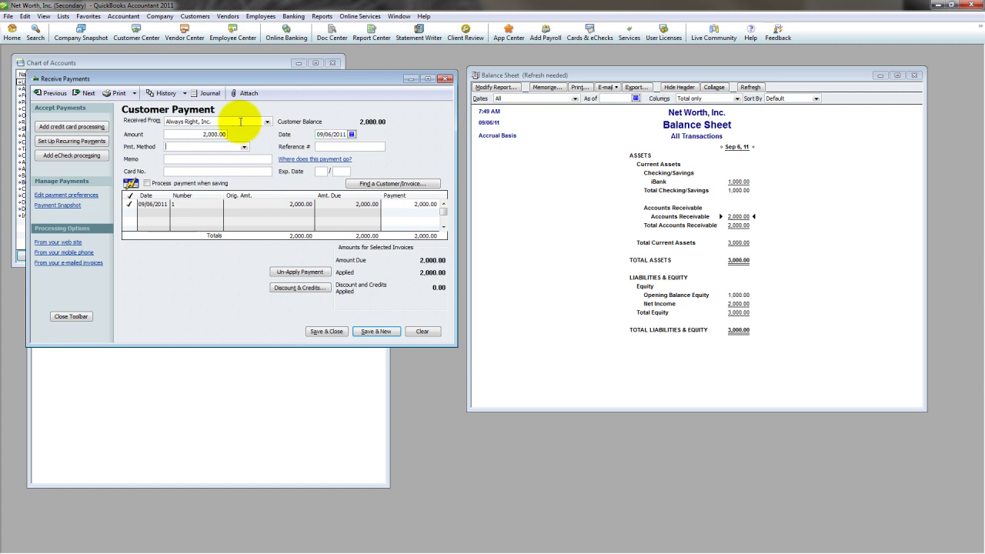
text(ck)
key(Tab)
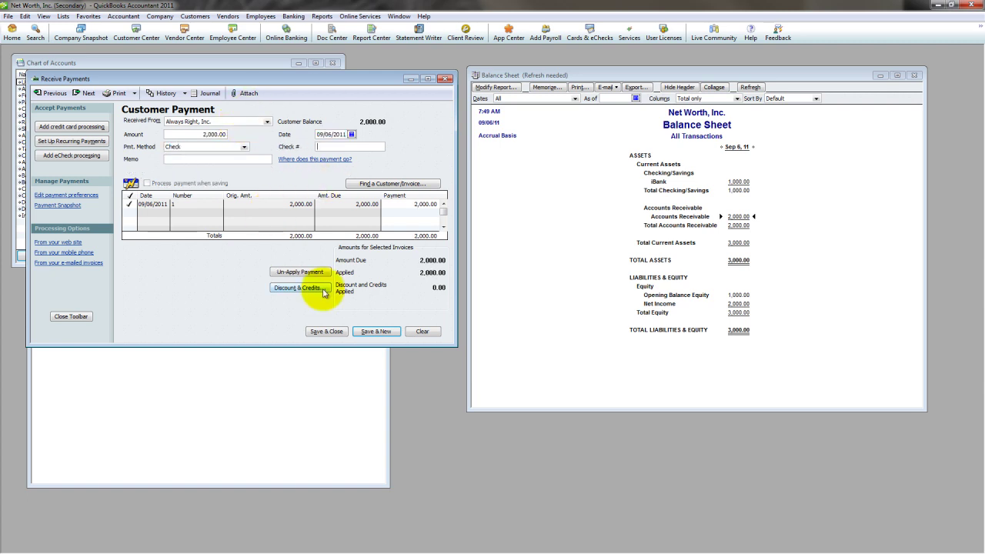
click(327, 331)
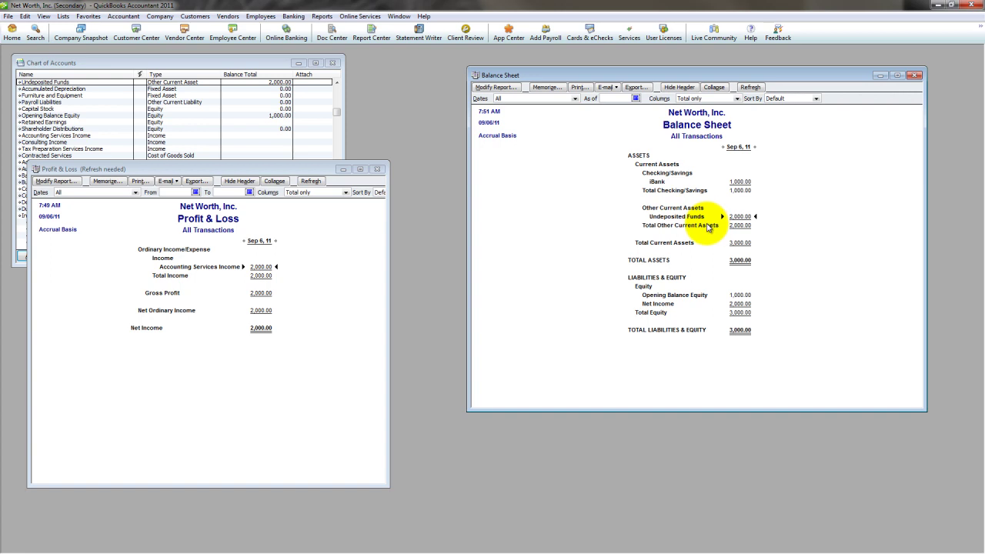
Deposit the 09/06/2011 check payment into iBank and save the deposit.
click(293, 17)
click(312, 75)
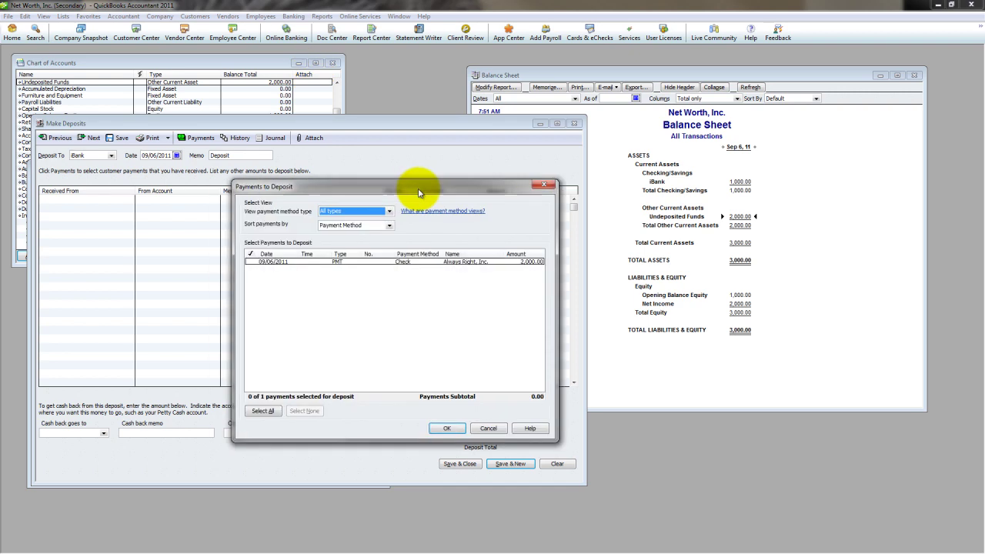
click(250, 262)
click(448, 430)
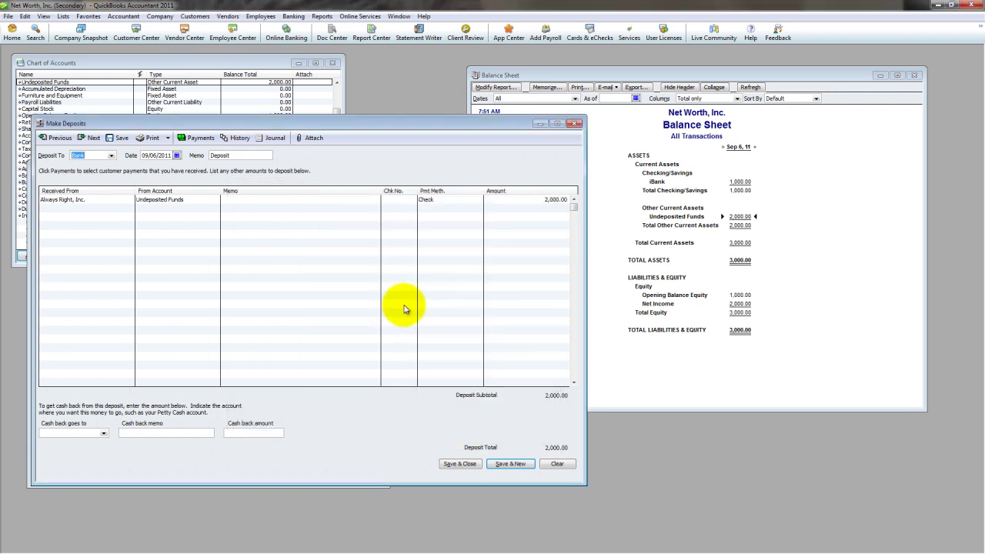
click(460, 463)
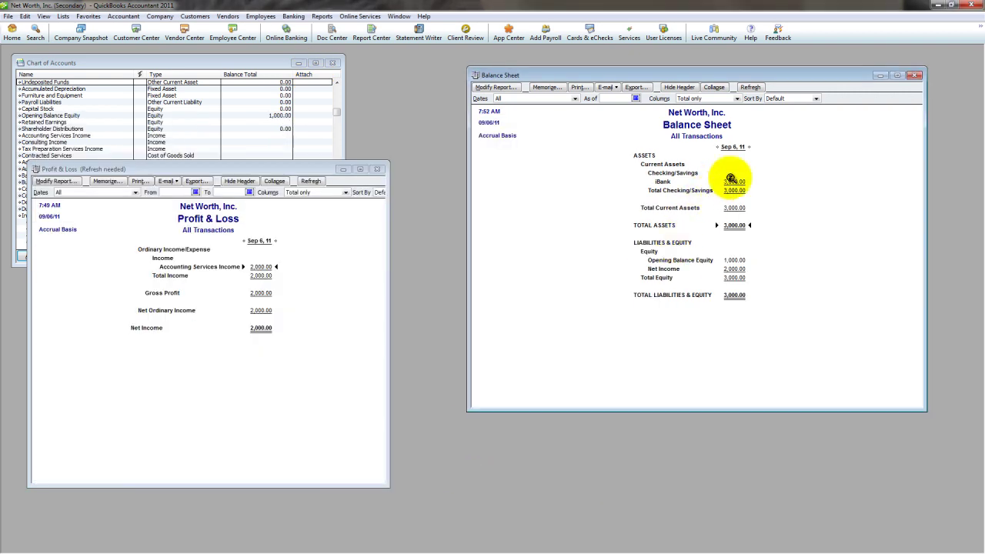
Check the iBank 3,000.00 and Net Income 2,000.00 figures and enlarge the Balance Sheet.
click(732, 183)
drag(469, 413, 459, 485)
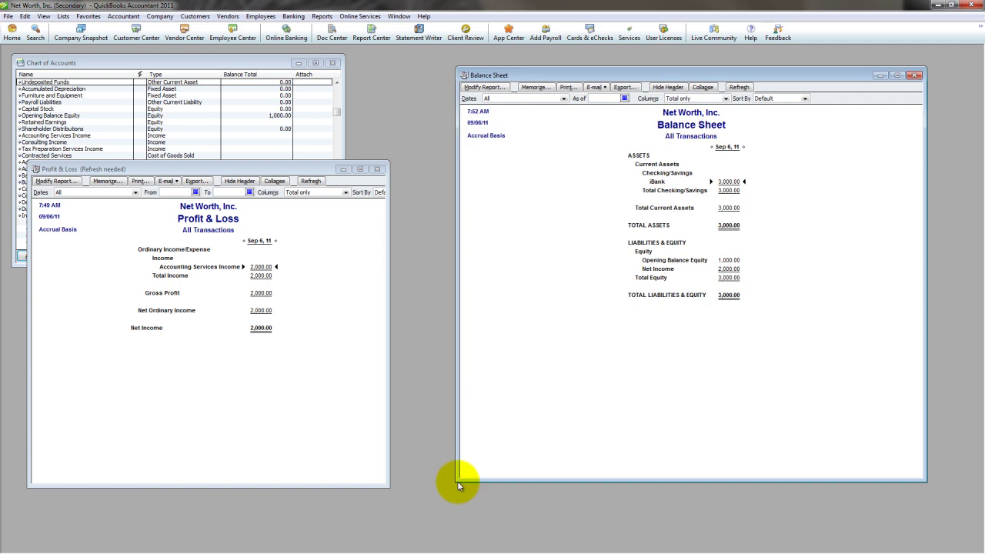
click(726, 269)
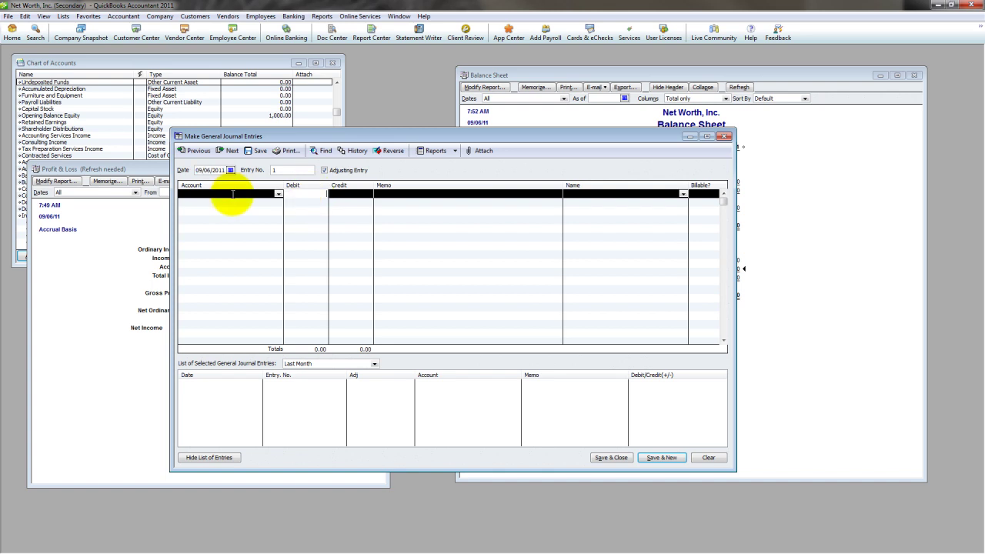
Add a new Fixed Asset account named Equipment on the first journal line.
click(260, 198)
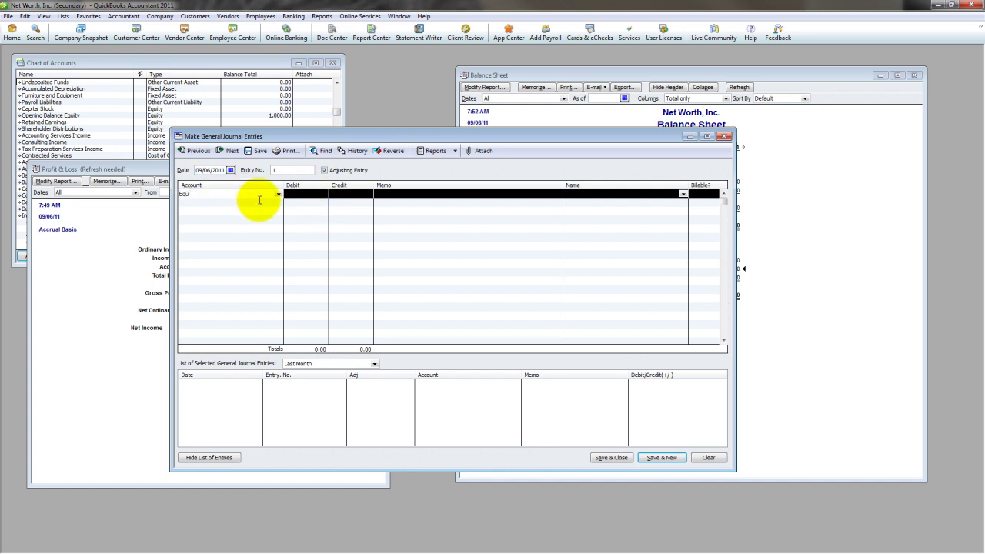
text(Equipment)
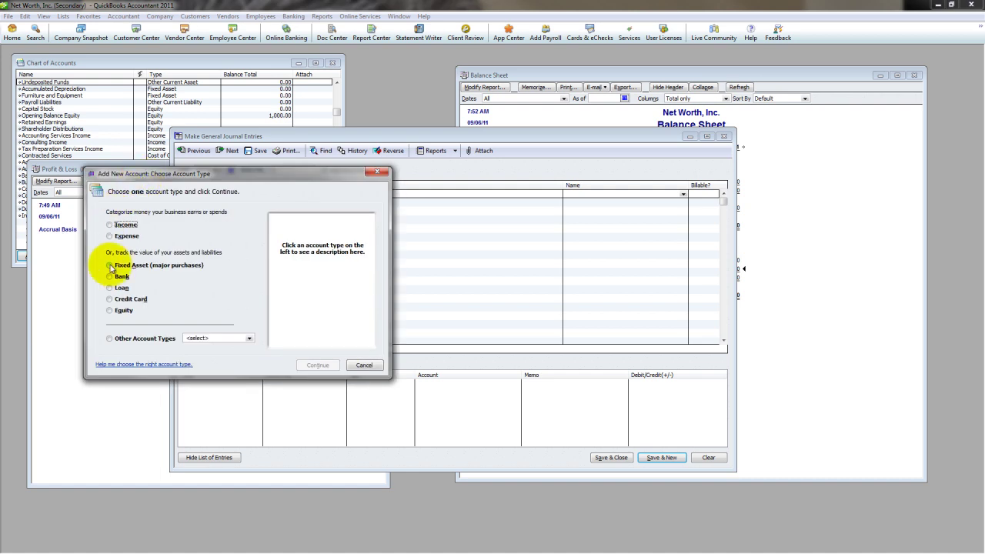
click(124, 266)
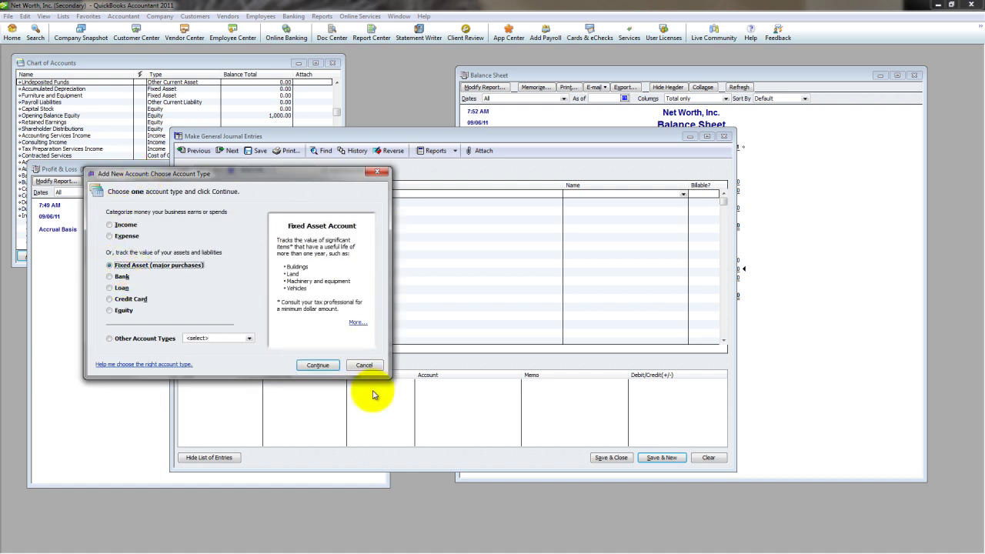
click(320, 363)
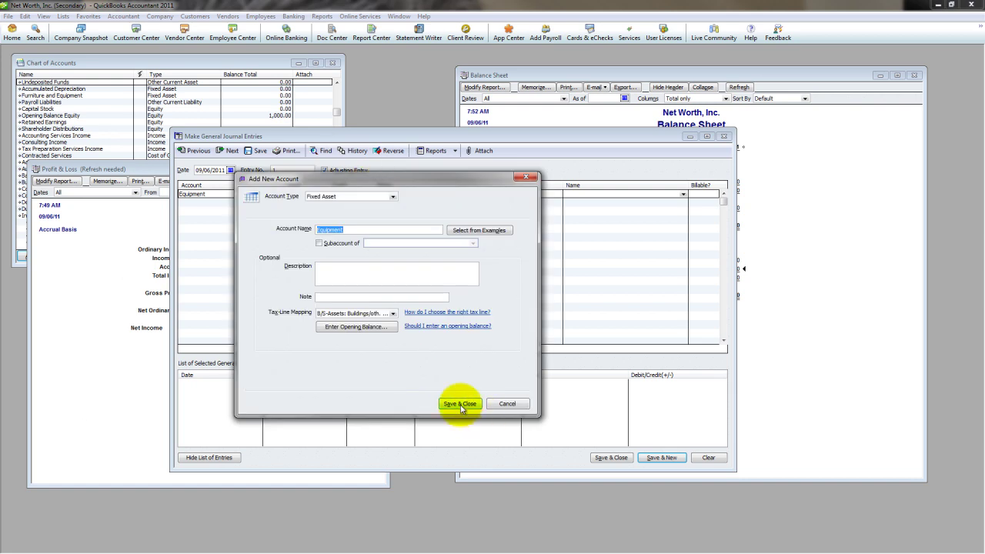
click(460, 403)
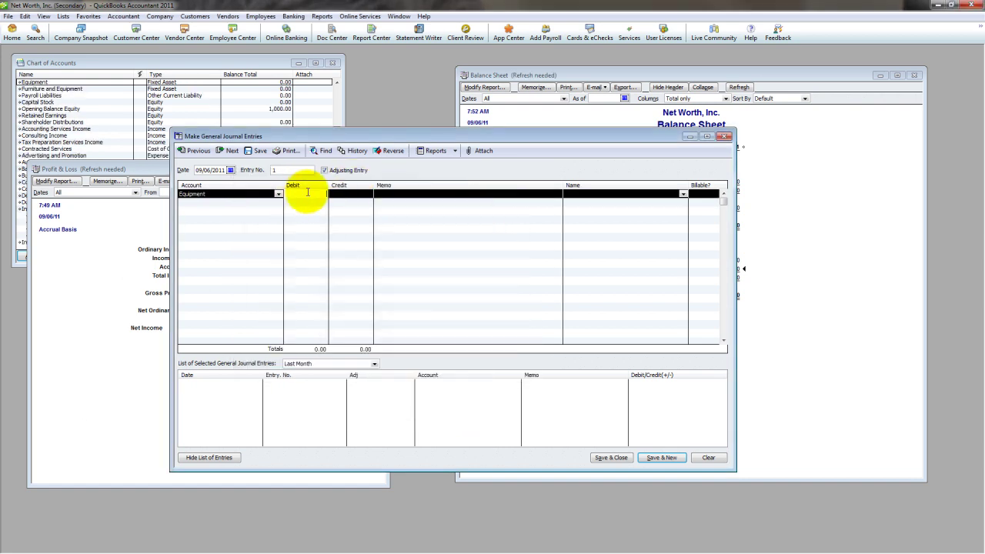
Enter a provisional 3,000.00 Equipment debit, type 'Contributed', and credit Opening Balance Equity on line two.
text(000)
key(Return)
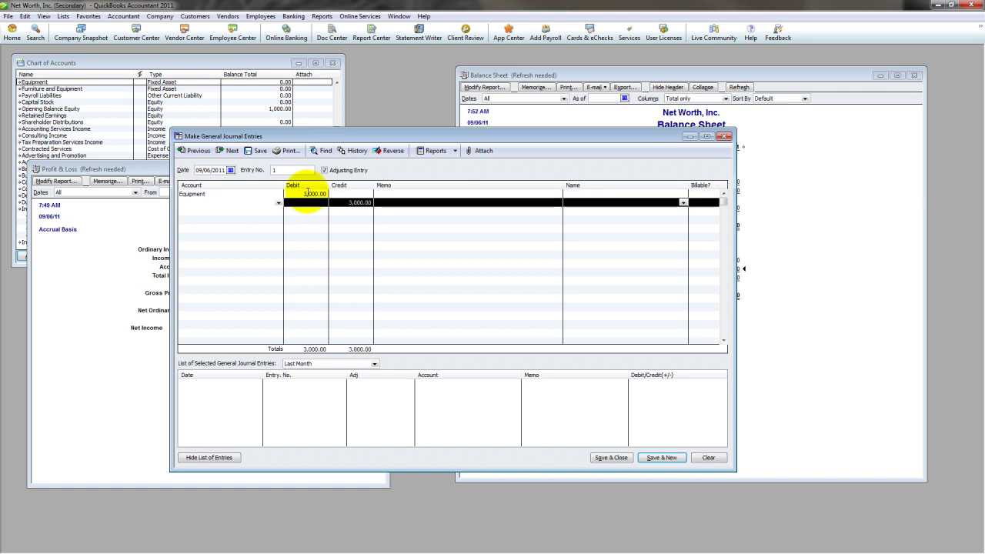
text(Con)
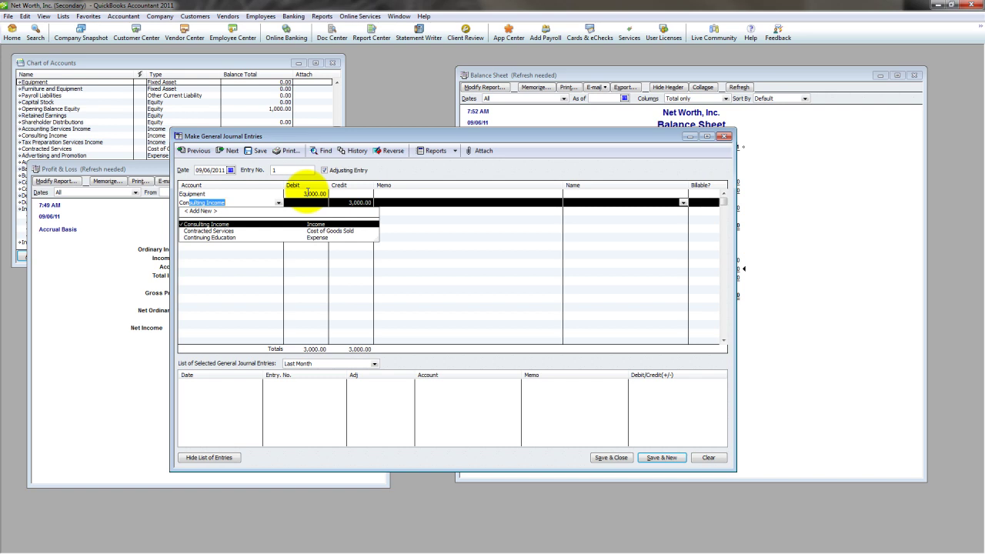
text(tributed)
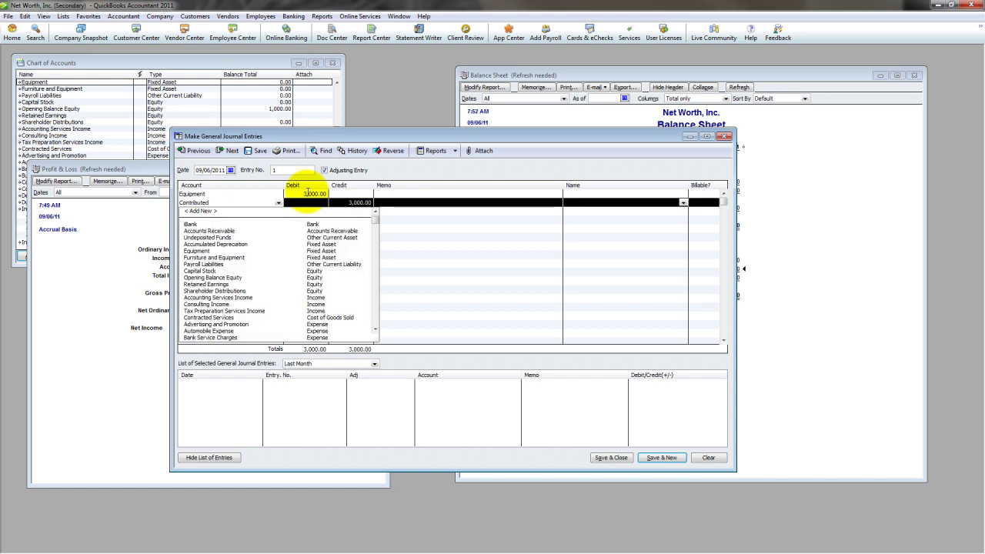
key(shift+Home)
text(op)
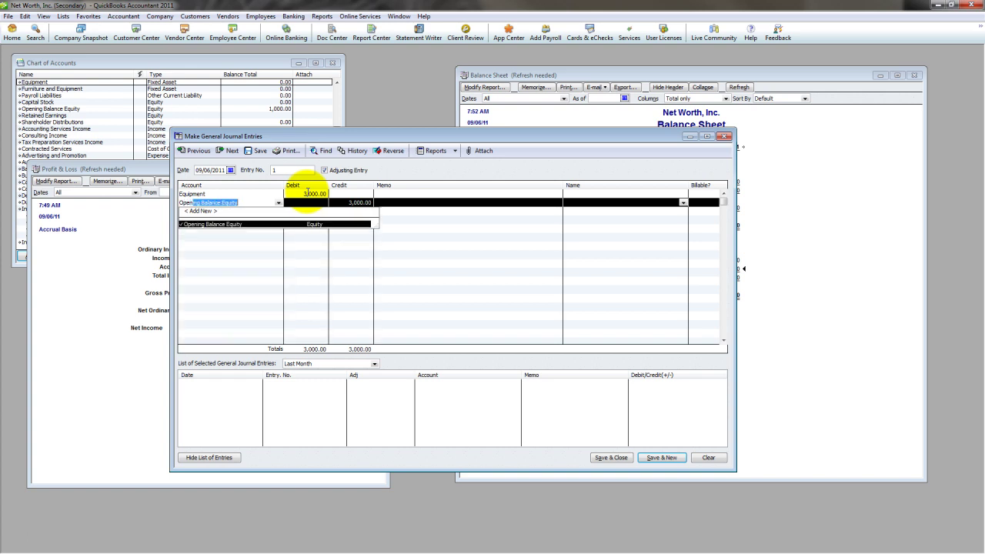
key(Tab)
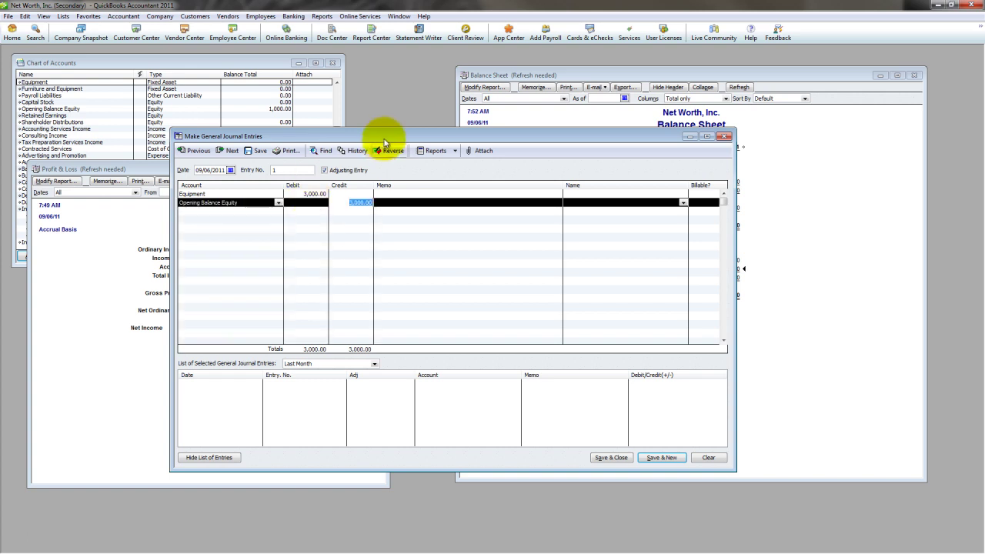
After comparing with the Balance Sheet, change the Equipment debit and Opening Balance Equity credit to 4,500.00.
drag(386, 135, 298, 143)
drag(586, 74, 670, 70)
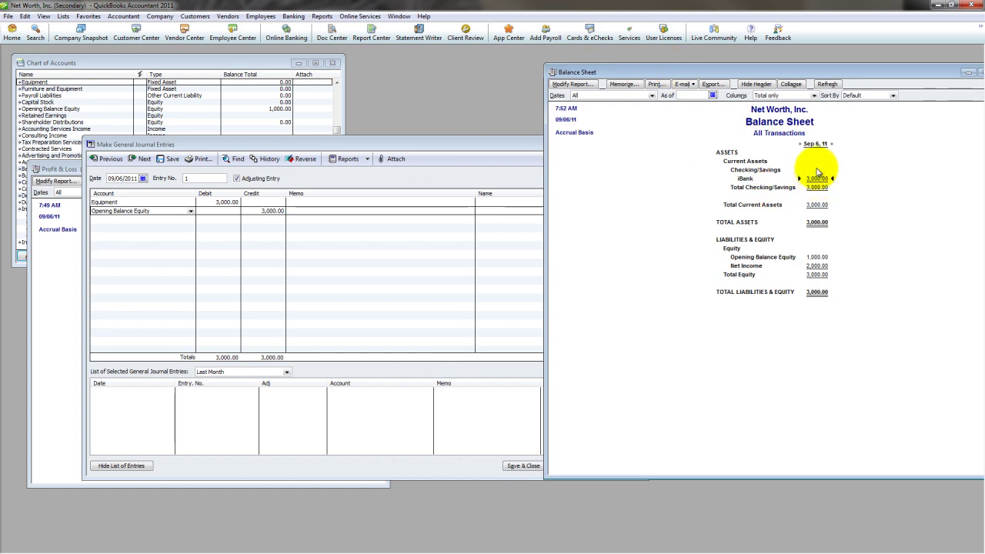
drag(345, 144, 301, 146)
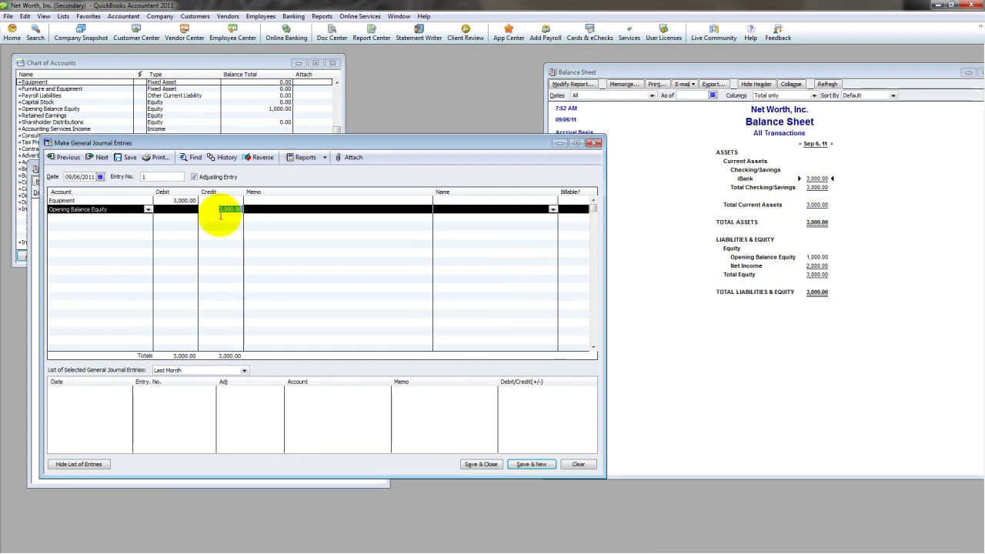
click(158, 200)
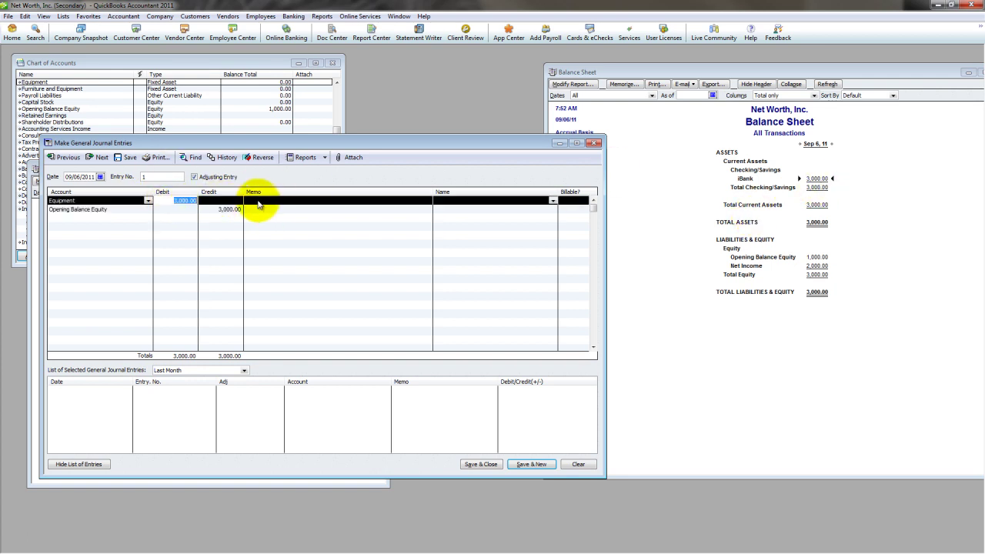
text(4500)
key(Down)
text(4500)
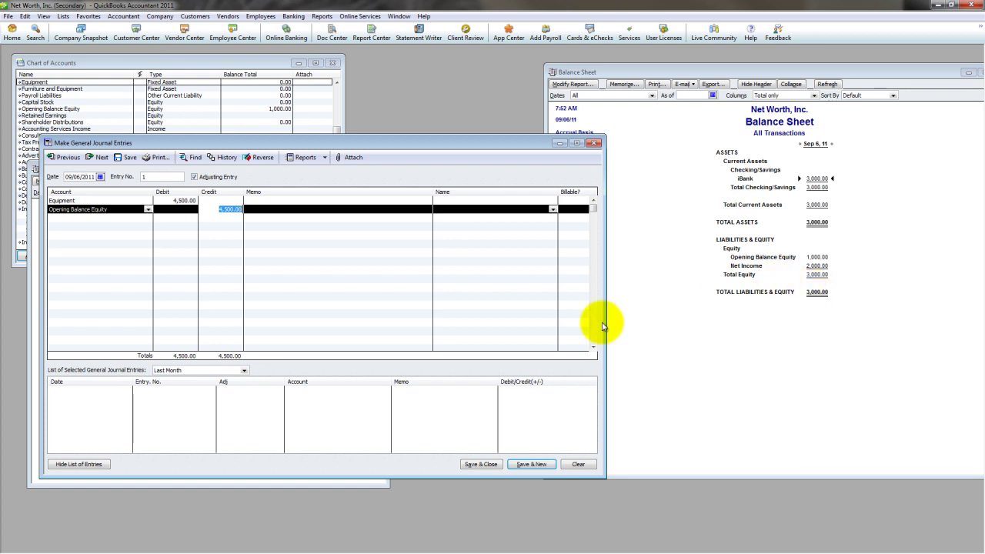
Save the Equipment journal entry, acknowledging the Tracking Fixed Assets message.
click(480, 464)
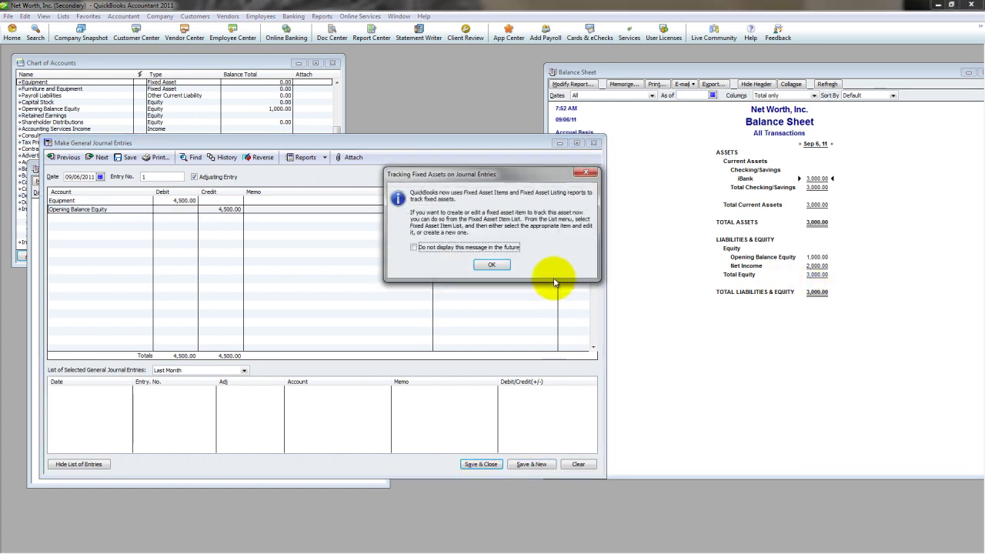
click(493, 265)
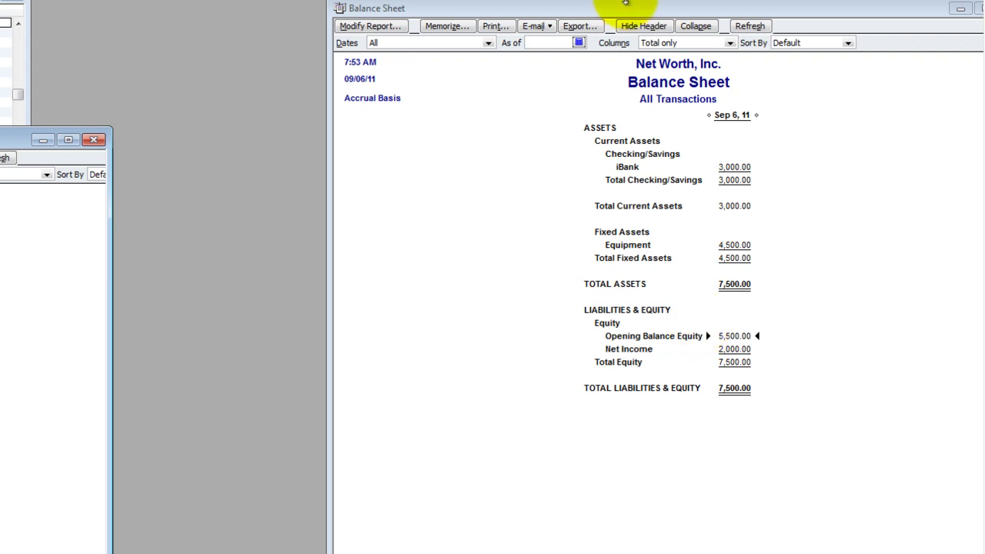
drag(594, 10, 488, 7)
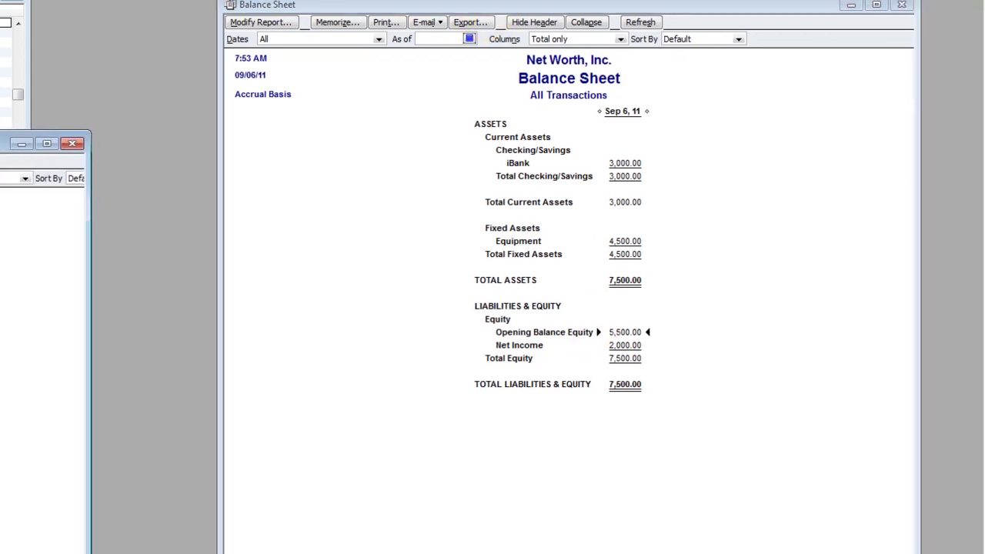
click(623, 343)
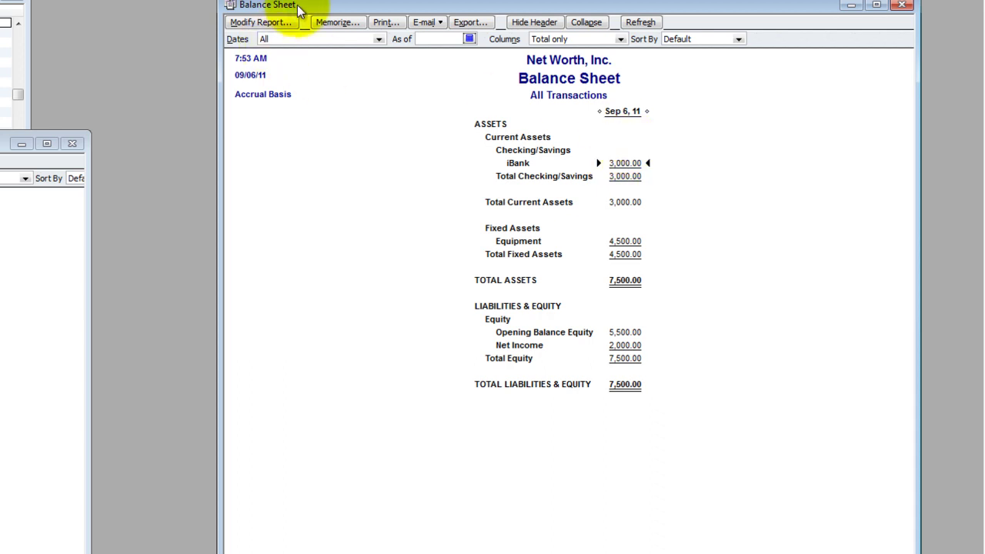
drag(7, 143, 38, 146)
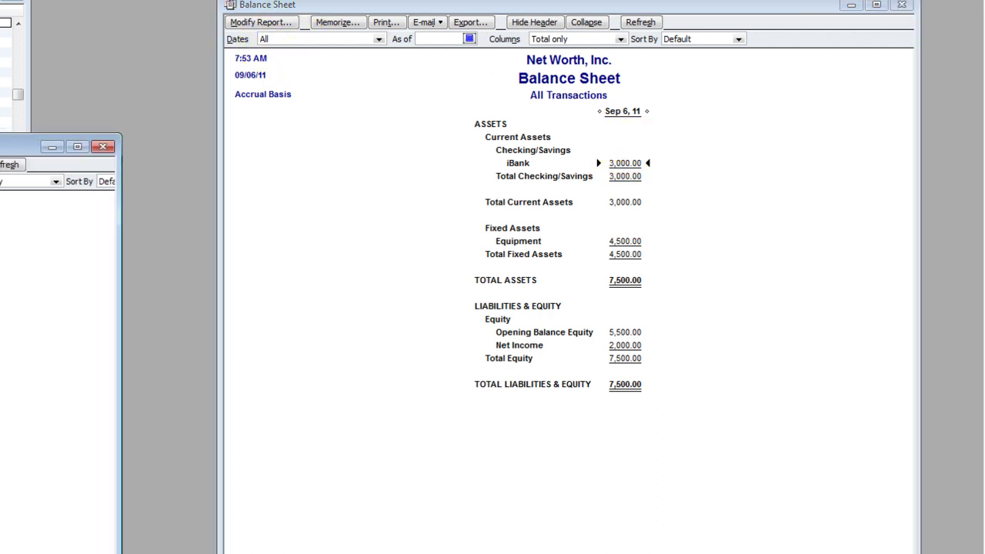